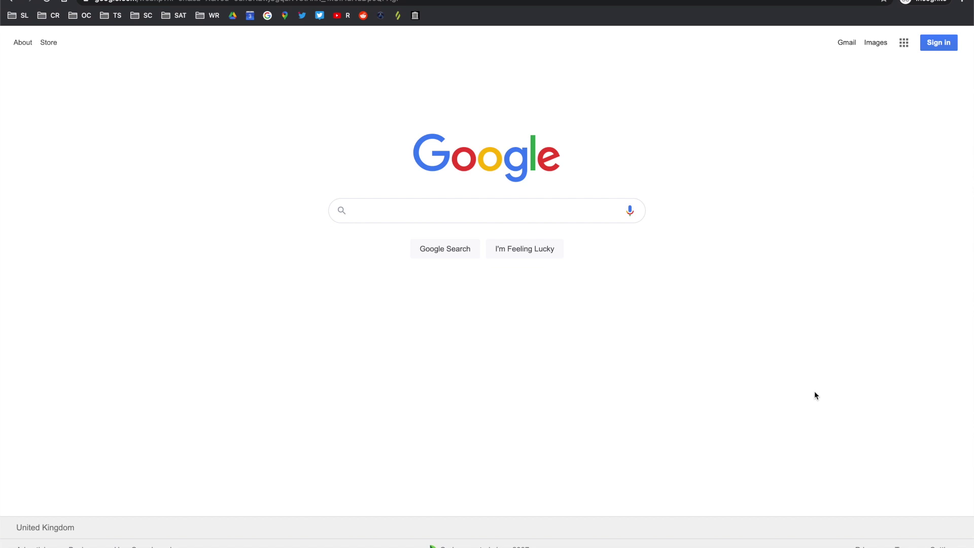
# Step: Search Google for 'ayers rock' and scan the results
pyautogui.click(442, 209)
pyautogui.write('ayers ')
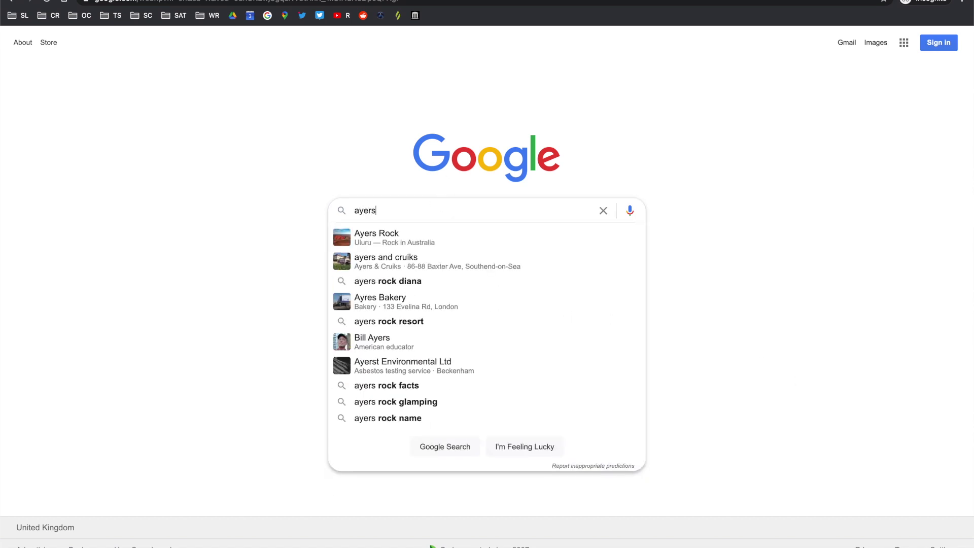
pyautogui.write('rock')
pyautogui.press('Return')
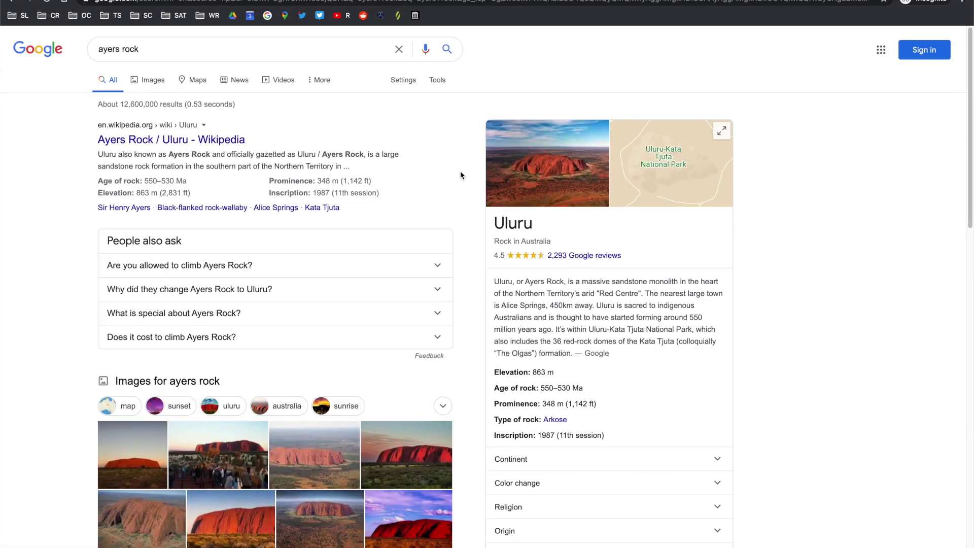
pyautogui.scroll(-1, 478, 282)
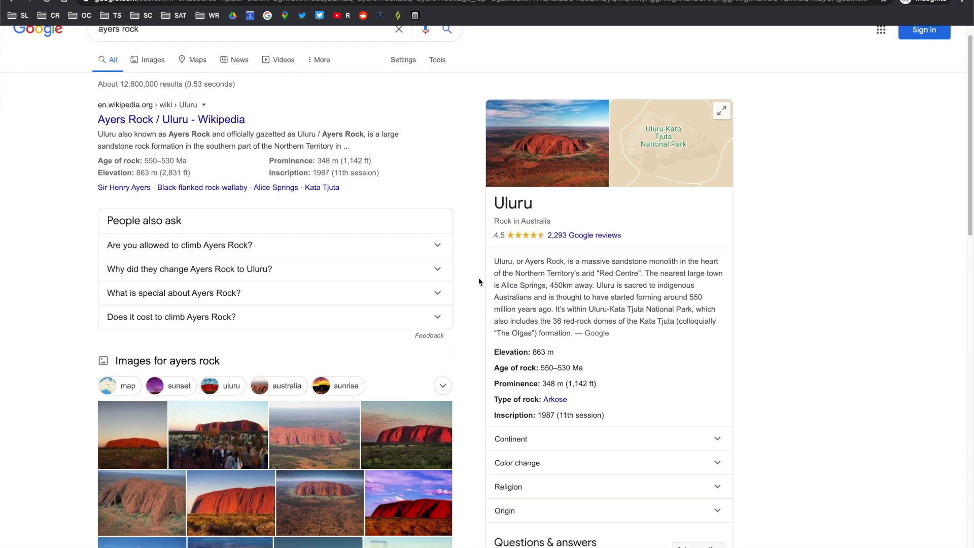
pyautogui.scroll(1, 479, 279)
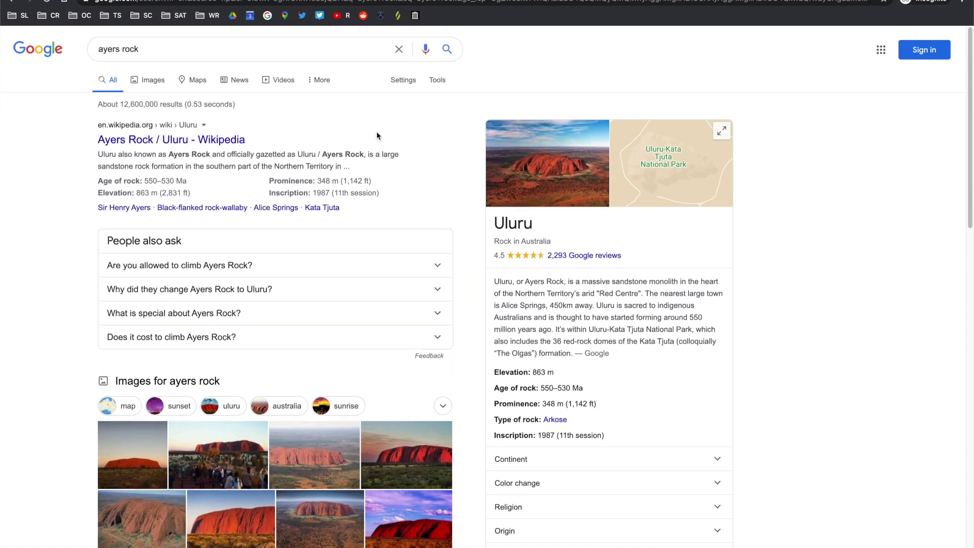
pyautogui.scroll(-2, 471, 143)
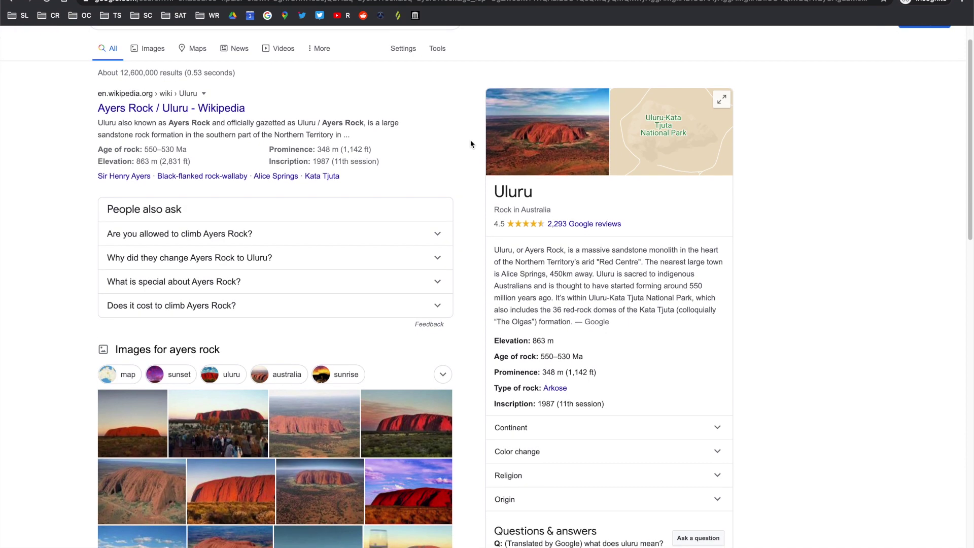
pyautogui.scroll(2, 470, 144)
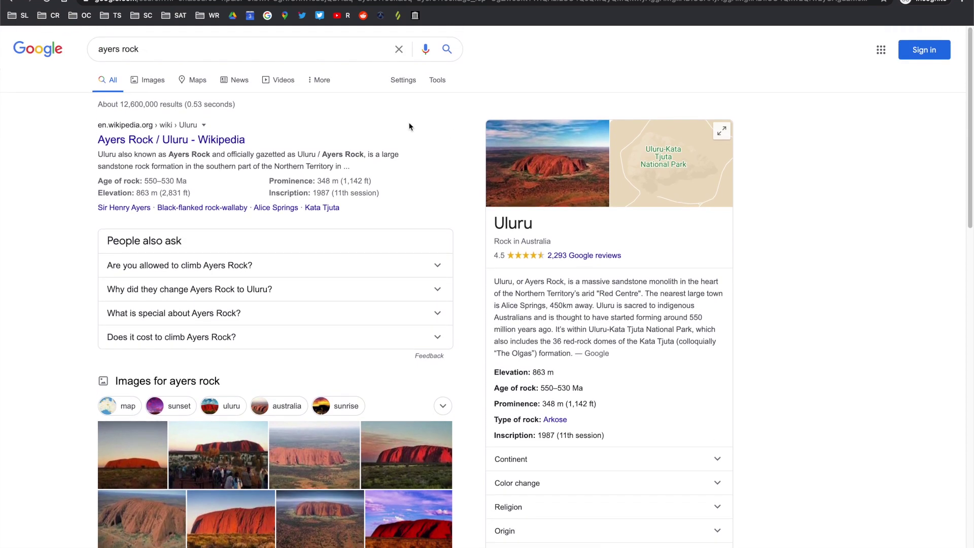
# Step: Re-run the search with years appended: 'ayers rock 2020', then 2016, then 2005
pyautogui.click(278, 45)
pyautogui.write('2020')
pyautogui.press('Return')
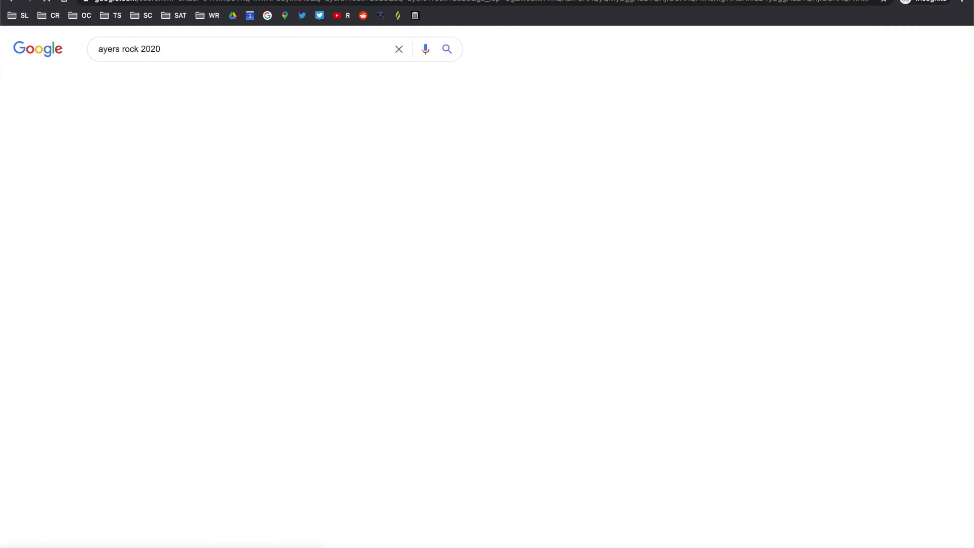
pyautogui.click(143, 49)
pyautogui.press('BackSpace')
pyautogui.press('BackSpace')
pyautogui.write('16')
pyautogui.press('Return')
pyautogui.click(154, 46)
pyautogui.press('BackSpace')
pyautogui.press('BackSpace')
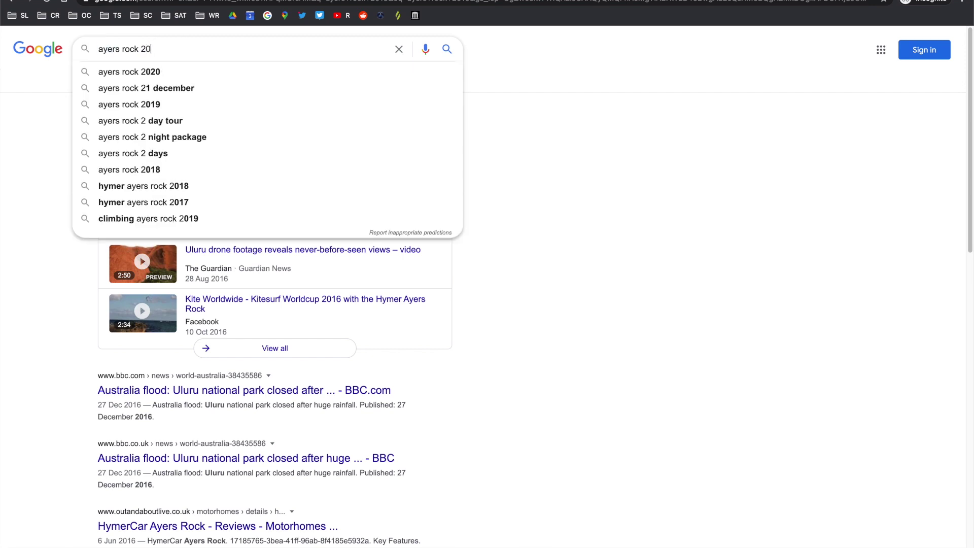
pyautogui.write('05')
pyautogui.press('Return')
# Step: Return to the plain 'ayers rock' search and reveal the Tools time filters
pyautogui.click(142, 47)
pyautogui.press('BackSpace')
pyautogui.press('BackSpace')
pyautogui.press('BackSpace')
pyautogui.press('BackSpace')
pyautogui.press('BackSpace')
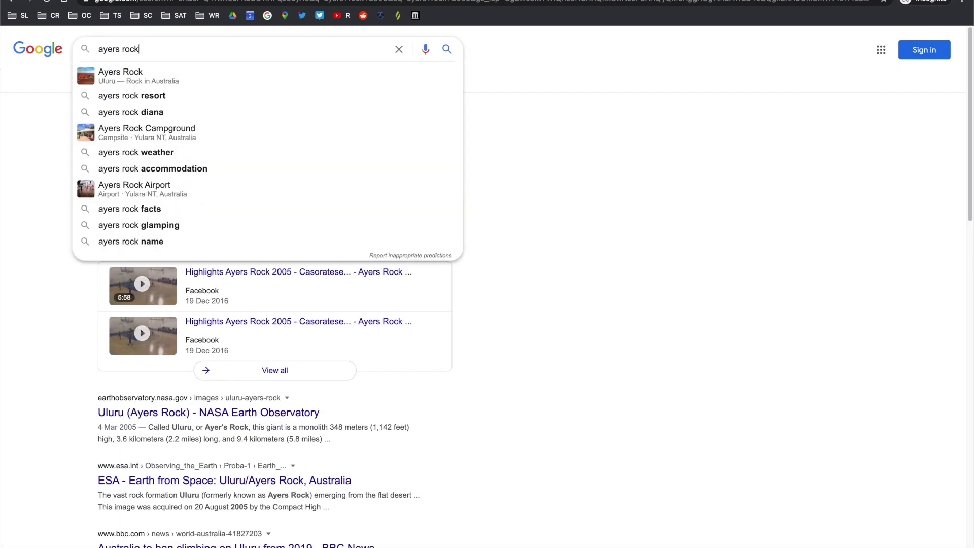
pyautogui.click(600, 115)
pyautogui.click(305, 41)
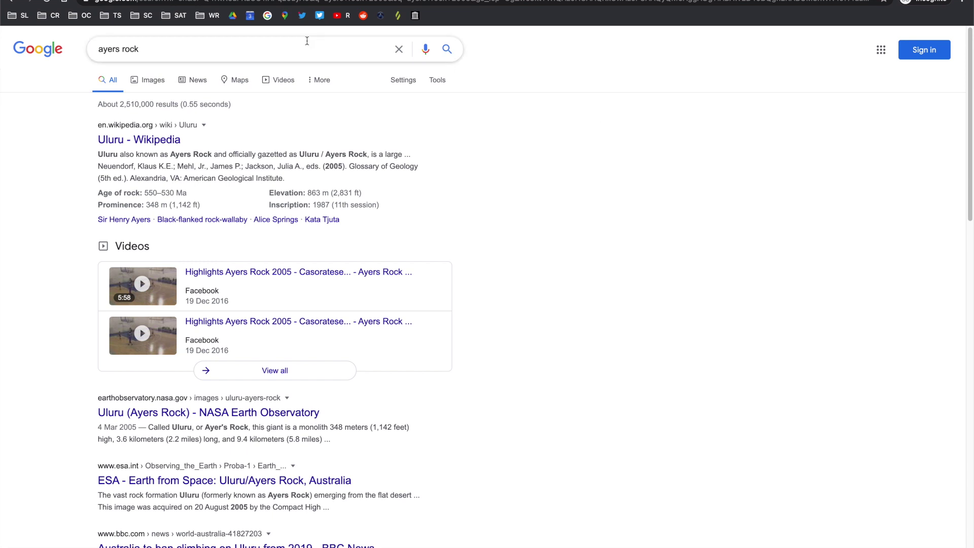
pyautogui.press('Return')
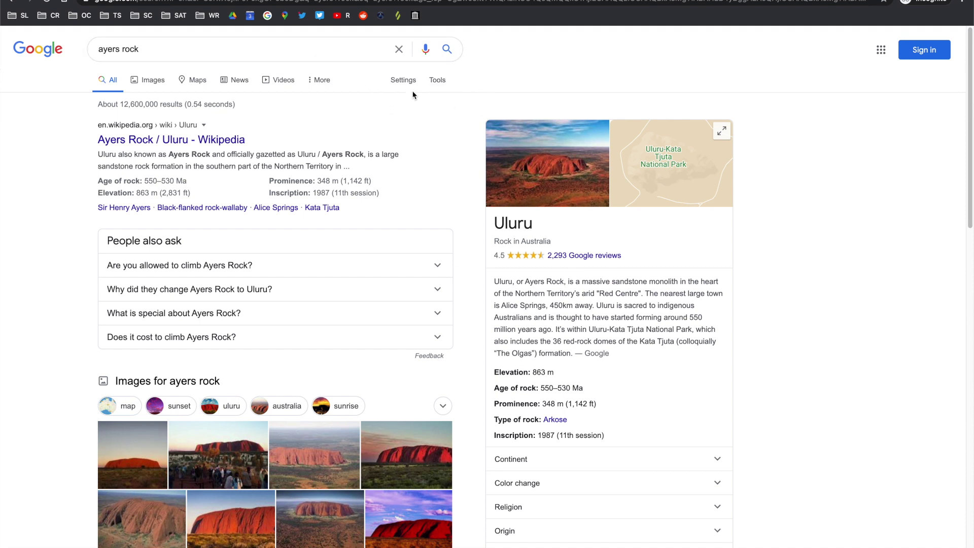
pyautogui.keyDown('ctrl'); pyautogui.scroll(5, 437, 67); pyautogui.keyUp('ctrl')
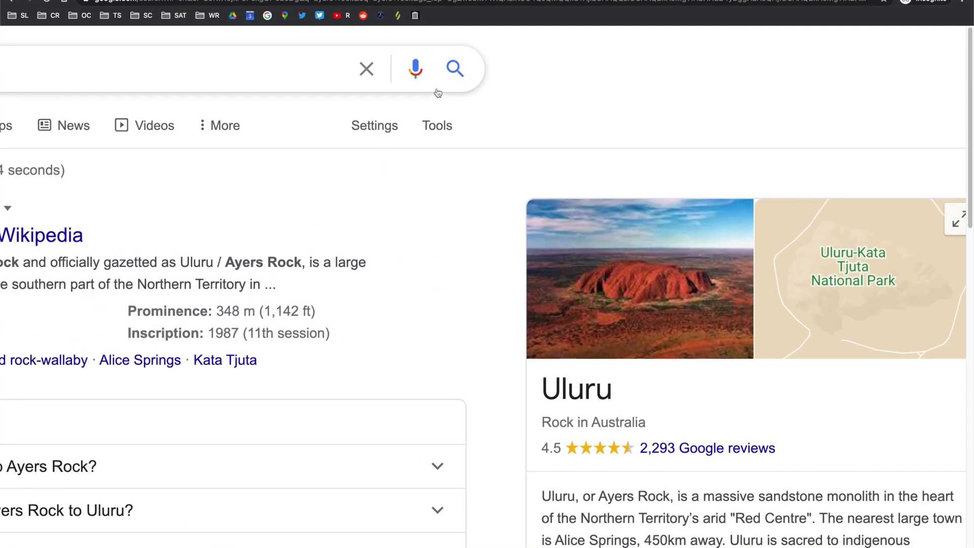
pyautogui.click(435, 134)
# Step: Set a custom date range of 2016 to 2016 on the ayers rock results, then view the YouTube results
pyautogui.keyDown('ctrl'); pyautogui.scroll(-5, 435, 135); pyautogui.keyUp('ctrl')
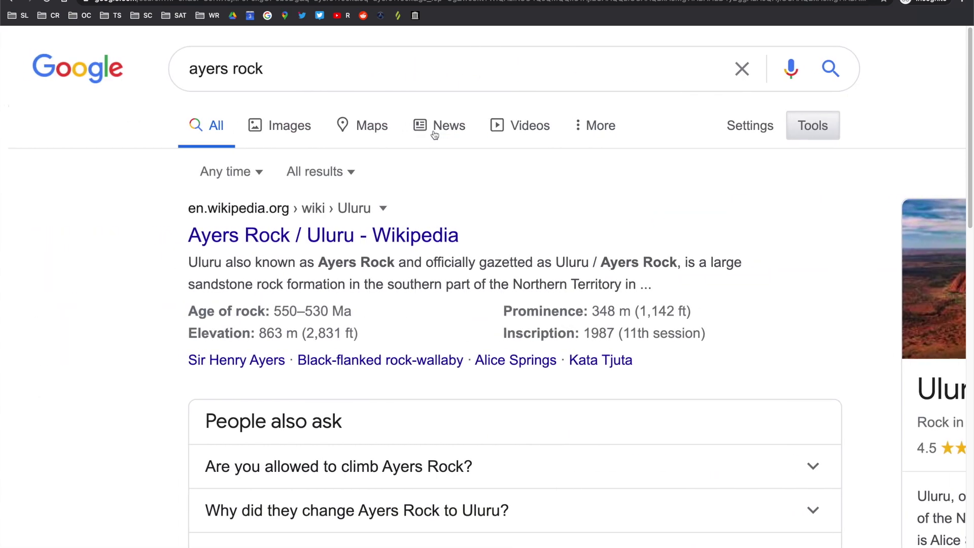
pyautogui.keyDown('ctrl'); pyautogui.scroll(5, 226, 174); pyautogui.keyUp('ctrl')
pyautogui.click(237, 175)
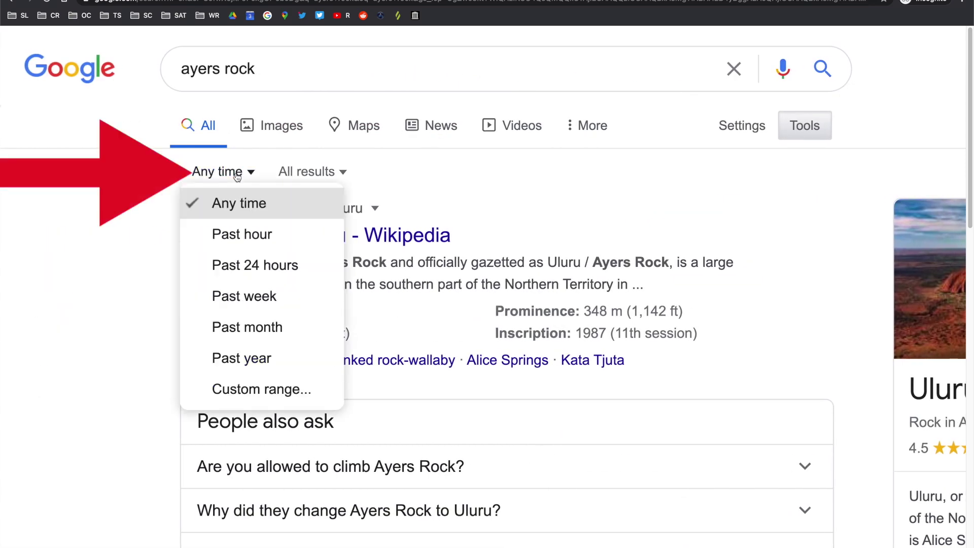
pyautogui.click(239, 384)
pyautogui.scroll(-3, 238, 380)
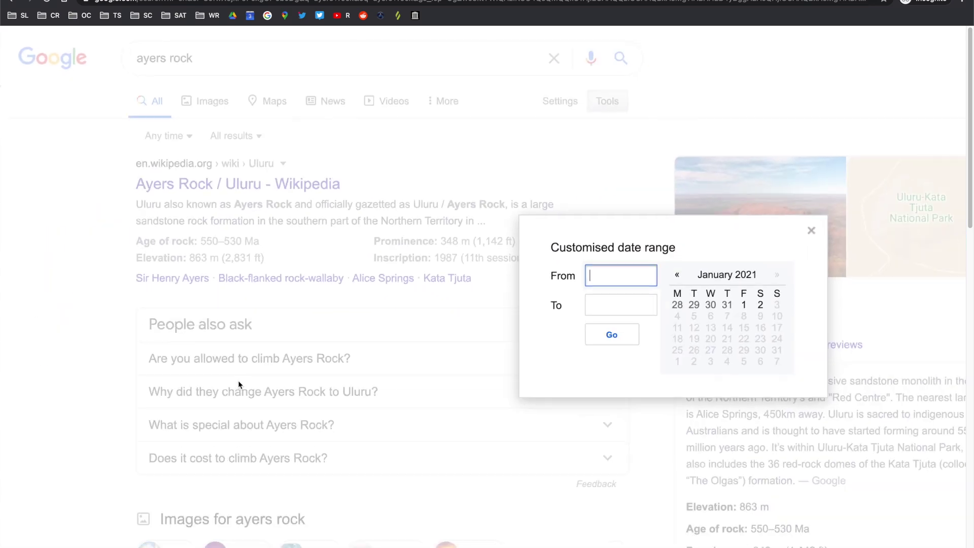
pyautogui.hscroll(3, 238, 380)
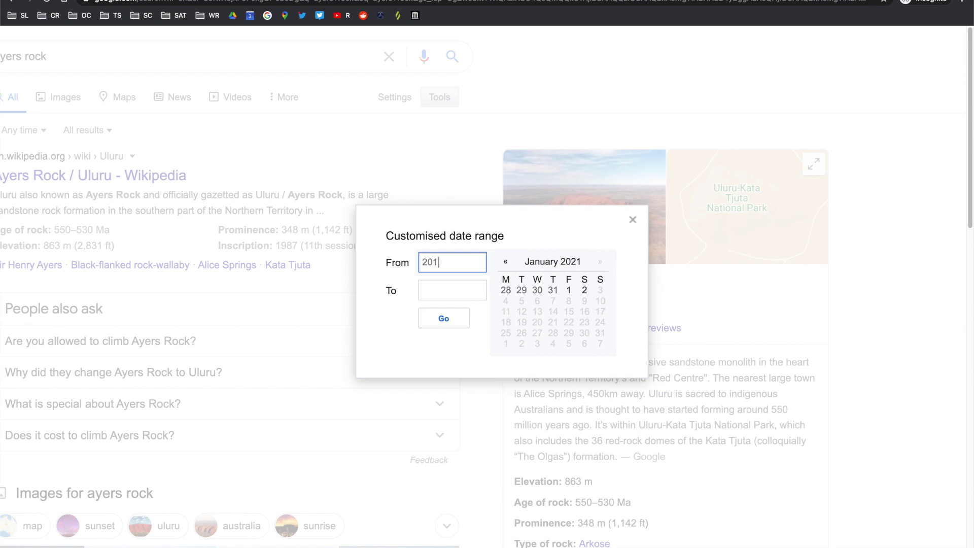
pyautogui.click(452, 291)
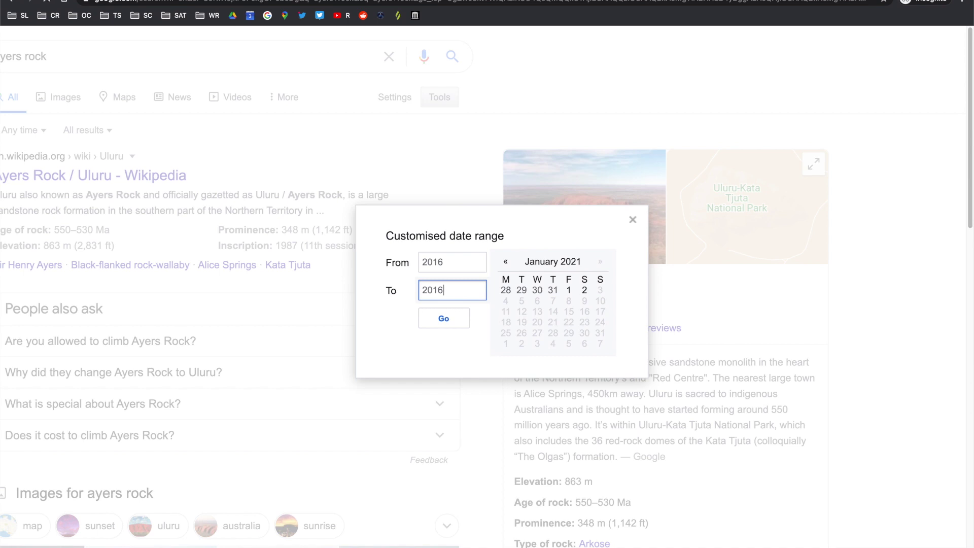
pyautogui.write('2016')
pyautogui.press('Return')
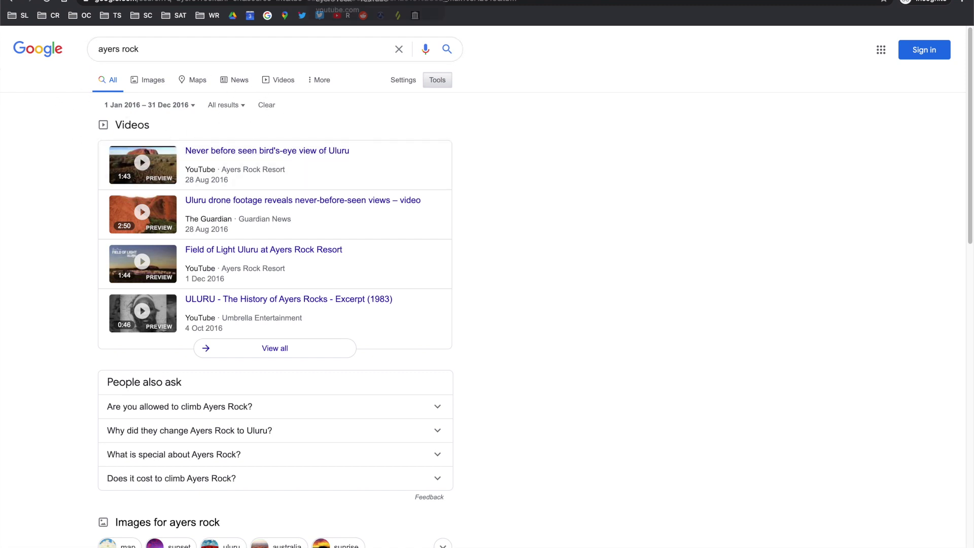
pyautogui.click(343, 16)
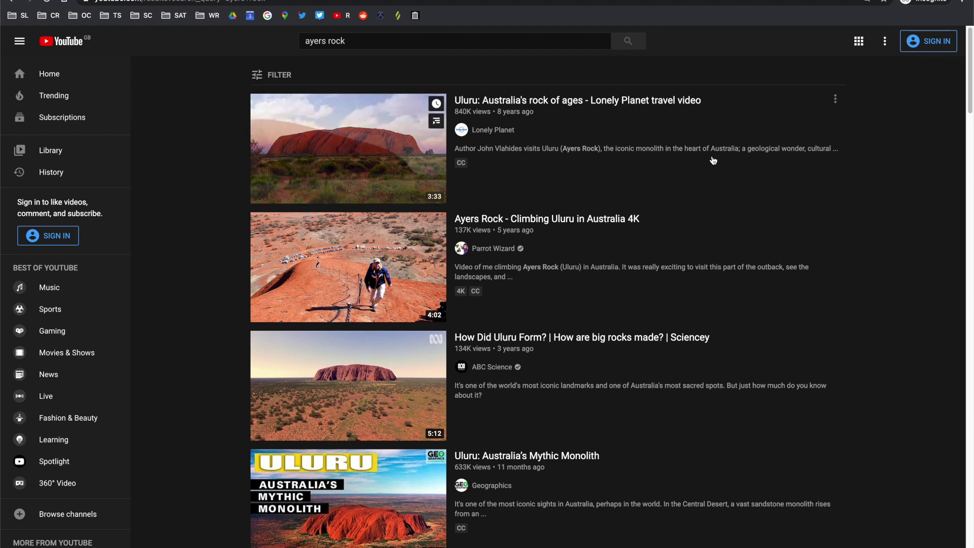
pyautogui.scroll(-1, 886, 135)
pyautogui.scroll(-5, 887, 138)
pyautogui.scroll(6, 885, 137)
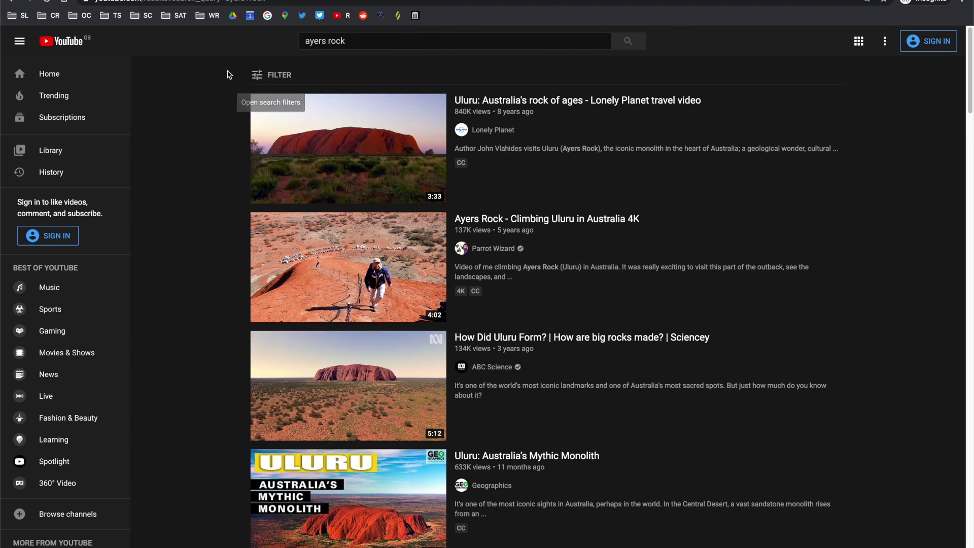
pyautogui.click(264, 75)
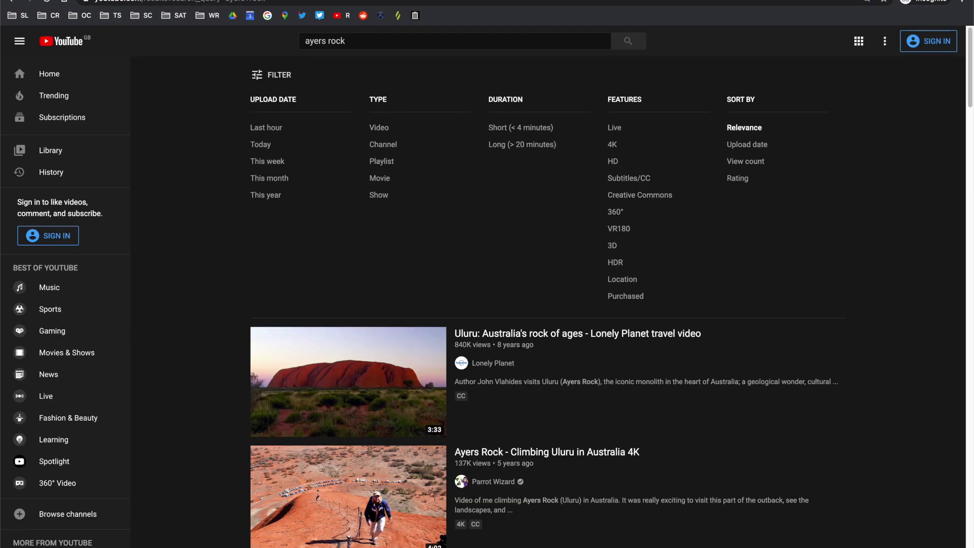
pyautogui.click(127, 1)
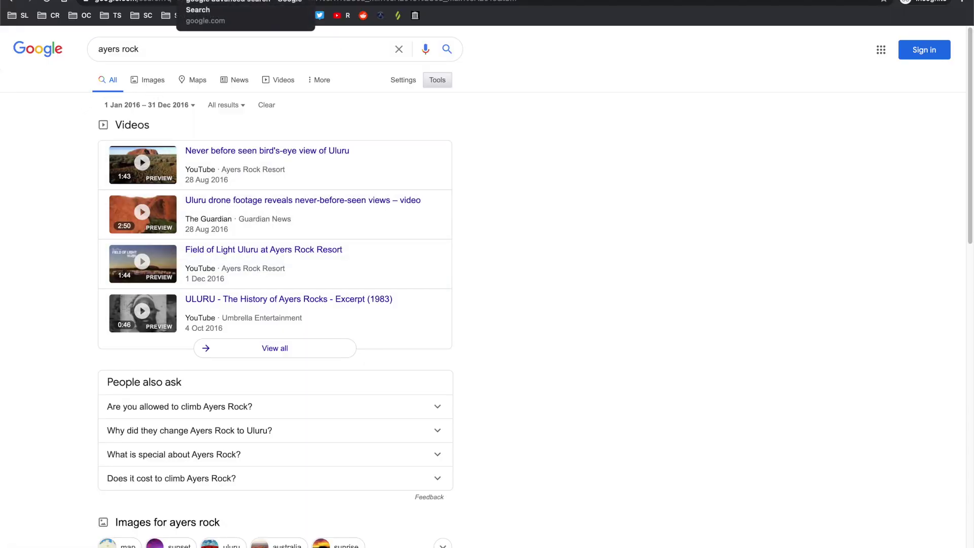
# Step: Browse the Advanced Search form's word, language, region, site and file-type fields
pyautogui.click(234, 0)
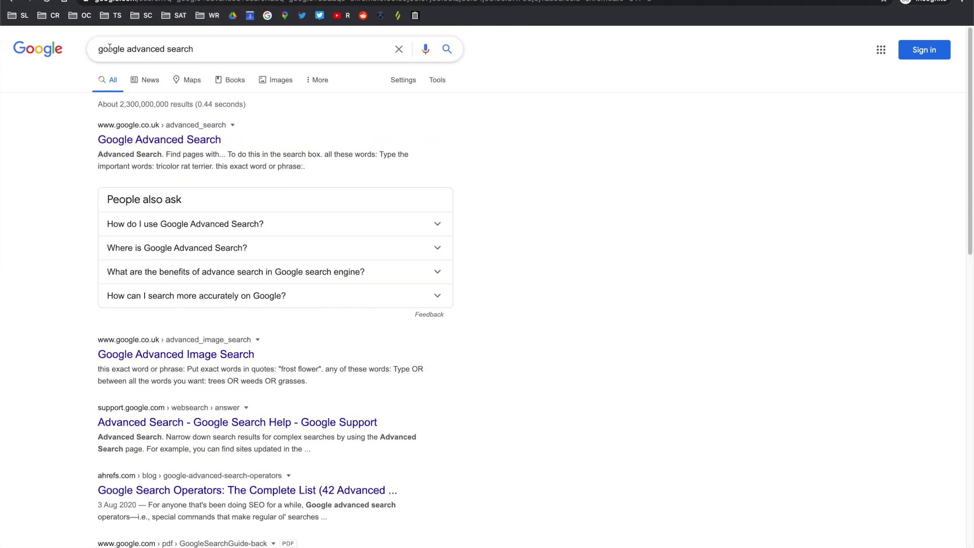
pyautogui.scroll(5, 109, 47)
pyautogui.scroll(-4, 109, 47)
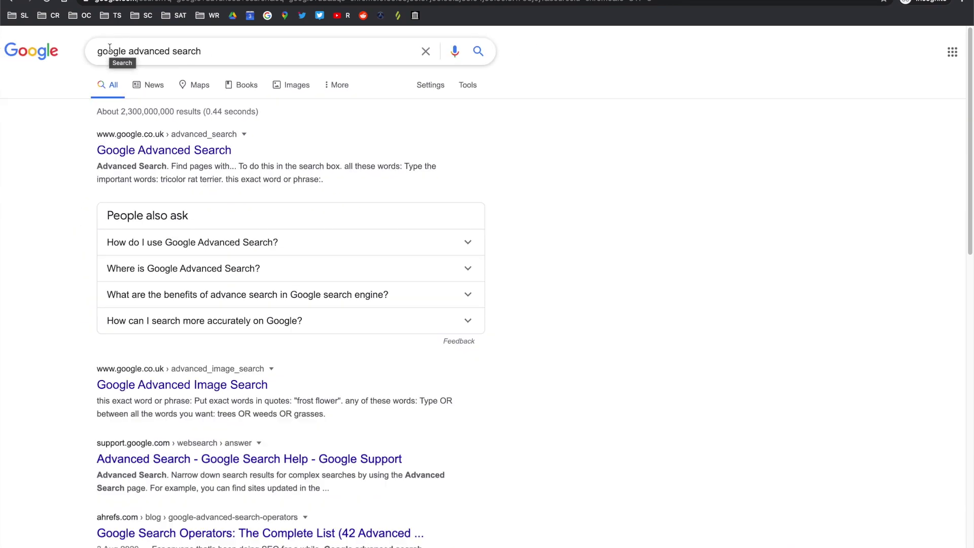
pyautogui.click(116, 148)
pyautogui.scroll(-2, 441, 129)
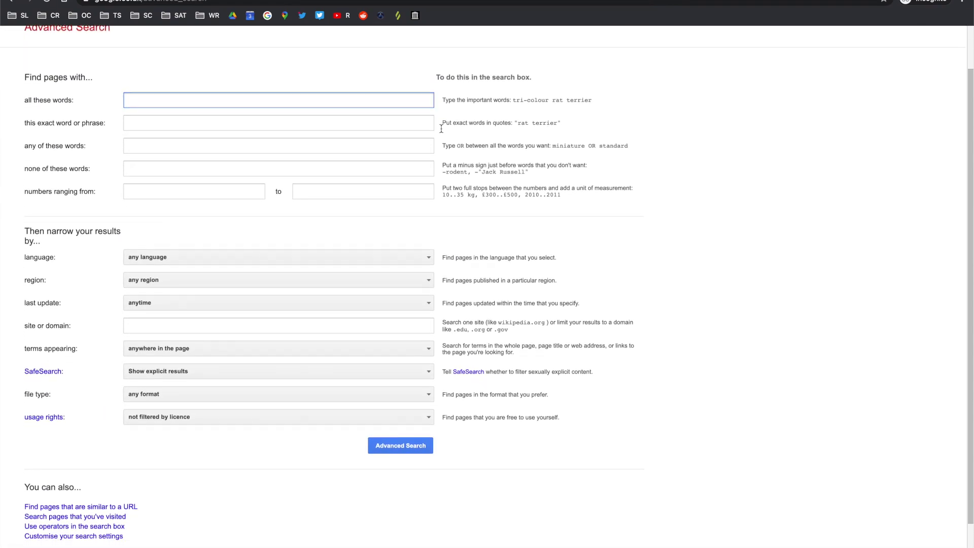
pyautogui.scroll(-2, 441, 128)
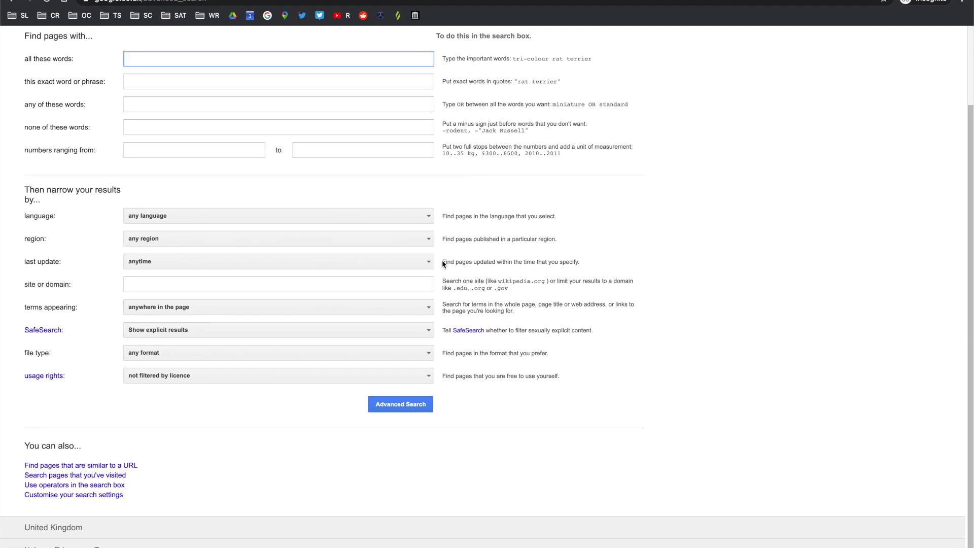
pyautogui.scroll(3, 469, 152)
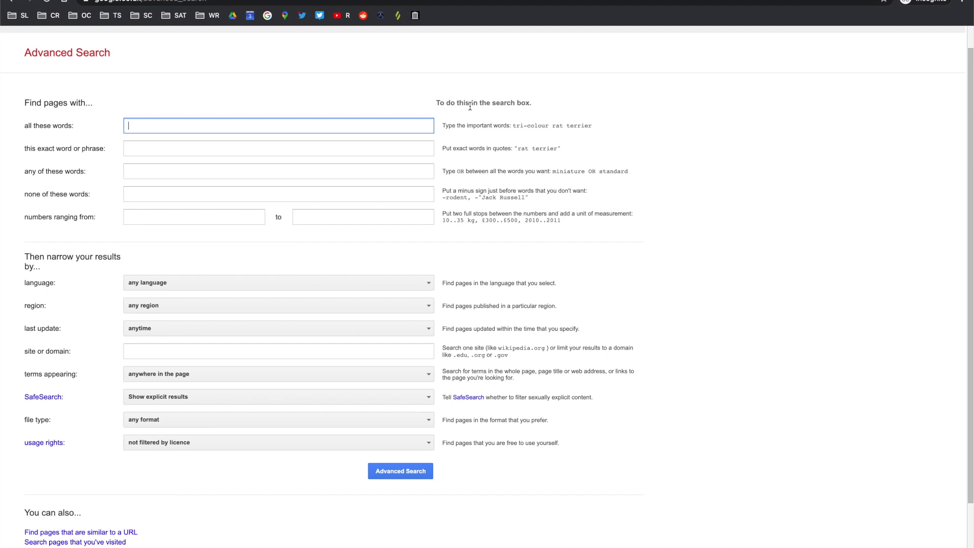
pyautogui.scroll(-1, 470, 106)
pyautogui.scroll(-1, 470, 106)
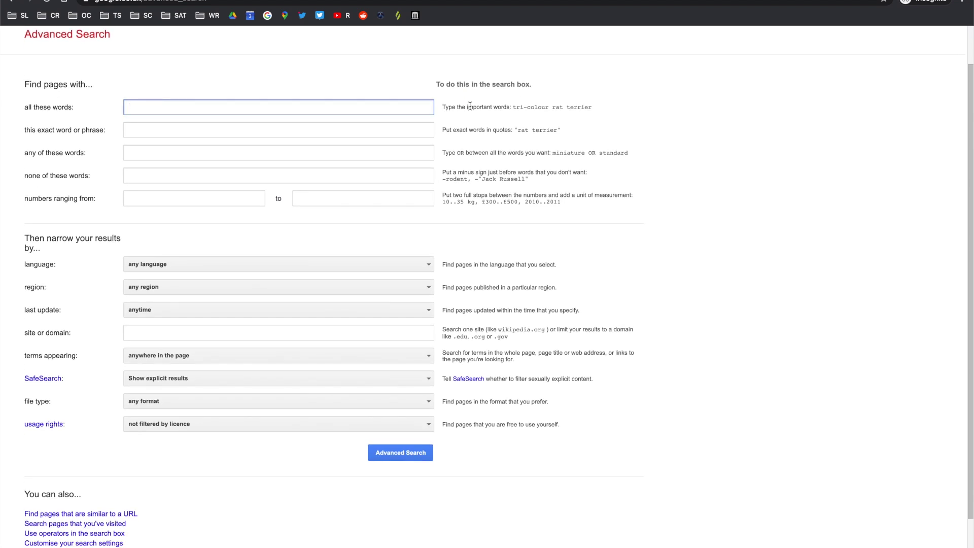
pyautogui.scroll(-2, 470, 105)
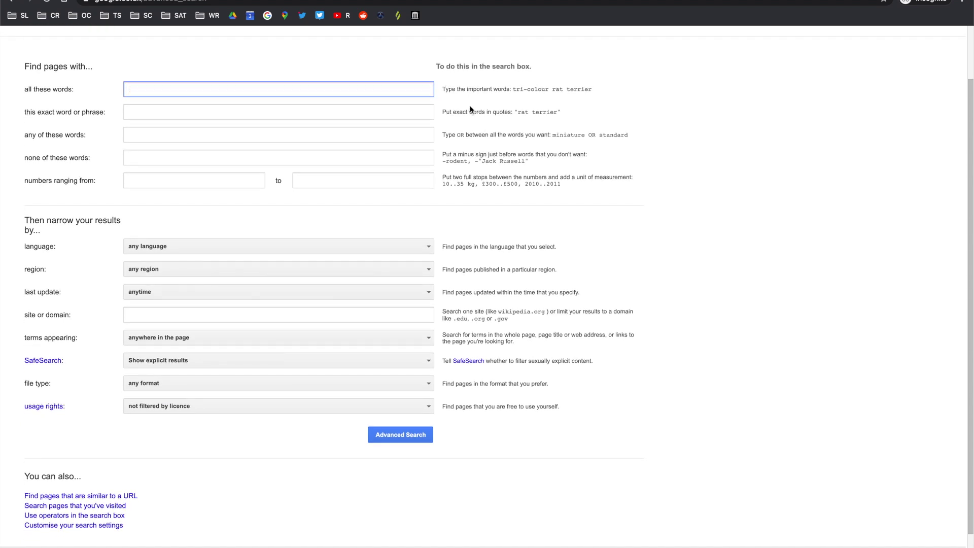
pyautogui.scroll(4, 471, 109)
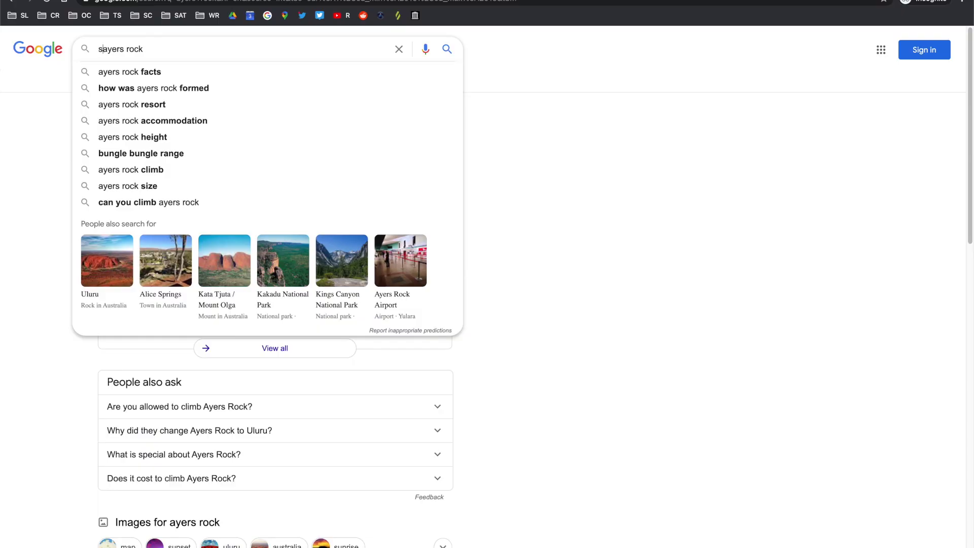
# Step: Run the 'site:youtube.com ayers rock' search and scroll through the results
pyautogui.write('ite:youtube')
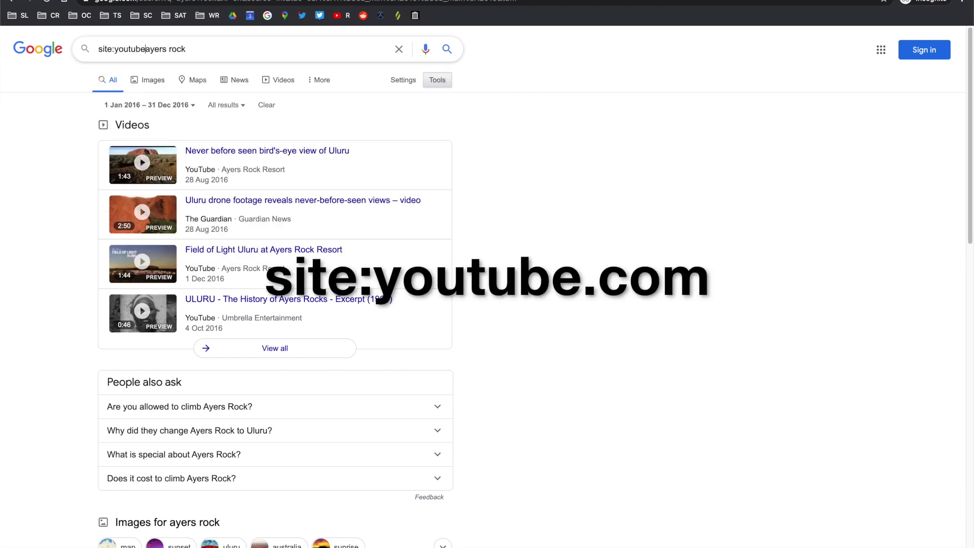
pyautogui.write('.com')
pyautogui.press('Return')
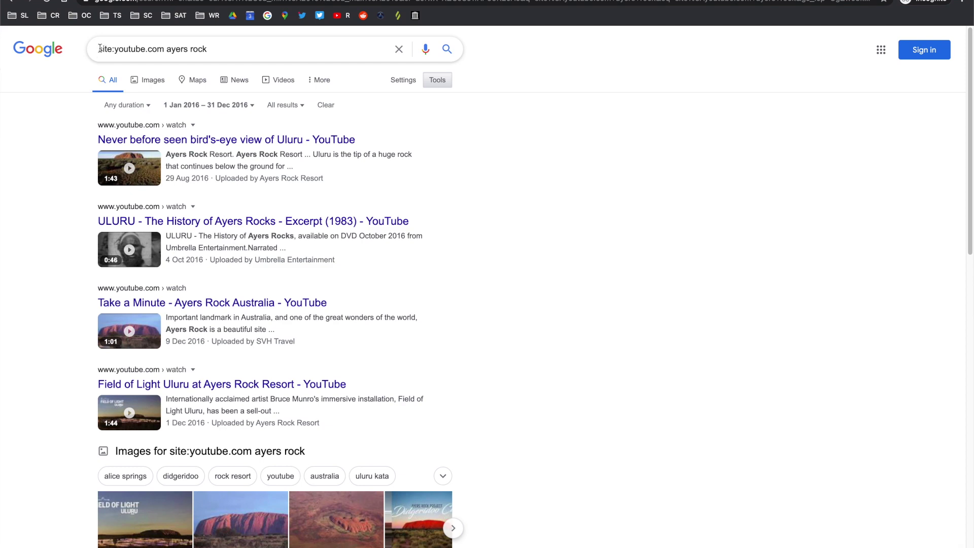
pyautogui.scroll(-5, 141, 51)
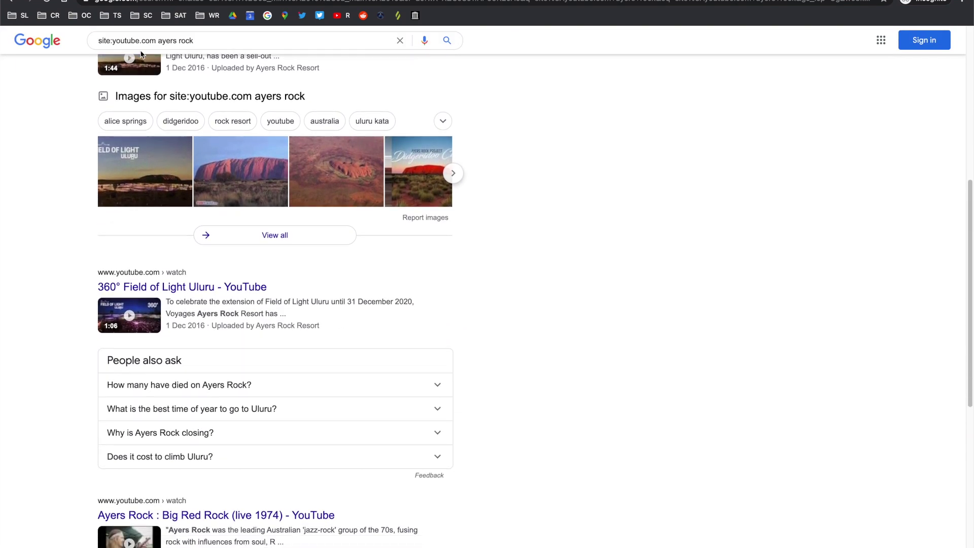
pyautogui.scroll(-7, 206, 61)
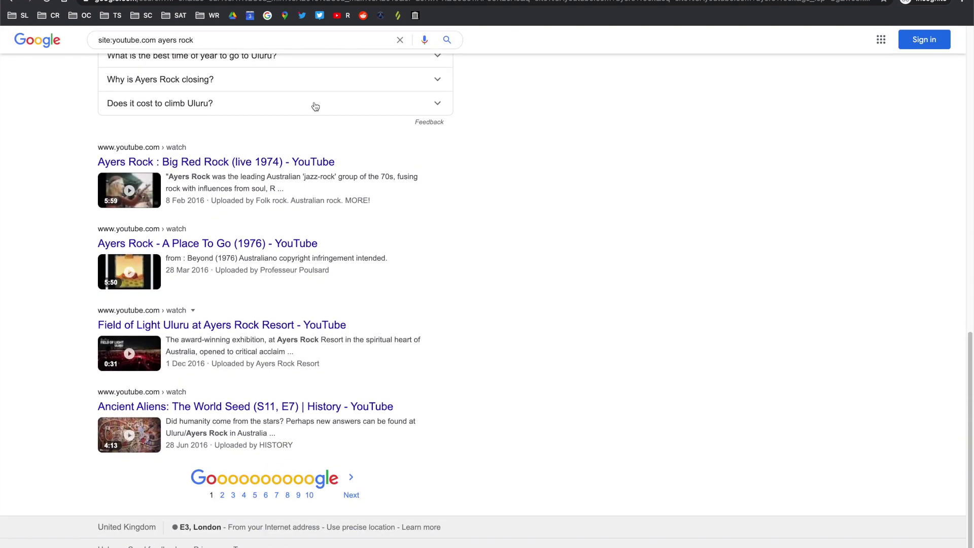
pyautogui.hscroll(-5, 315, 106)
pyautogui.hscroll(-5, 315, 106)
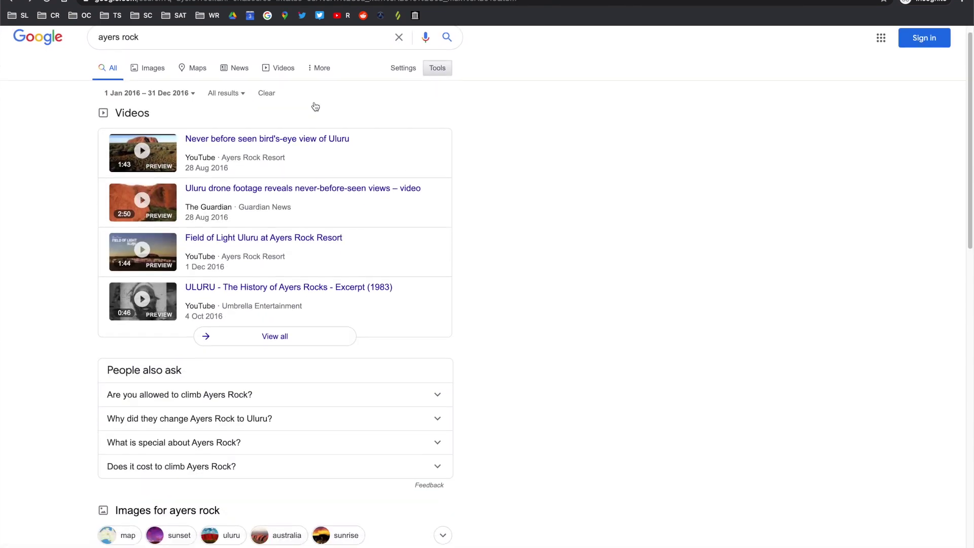
pyautogui.scroll(-9, 315, 106)
pyautogui.scroll(-2, 316, 106)
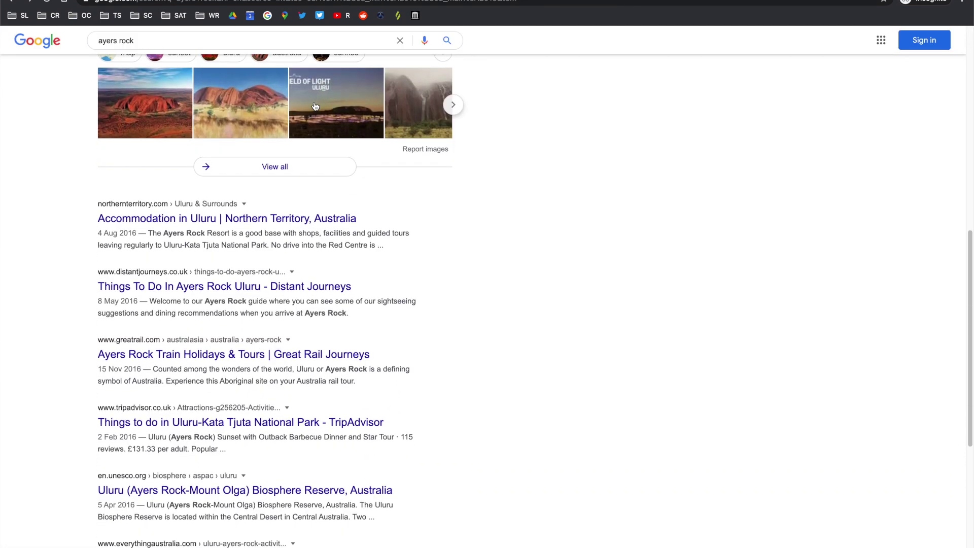
pyautogui.scroll(-3, 125, 198)
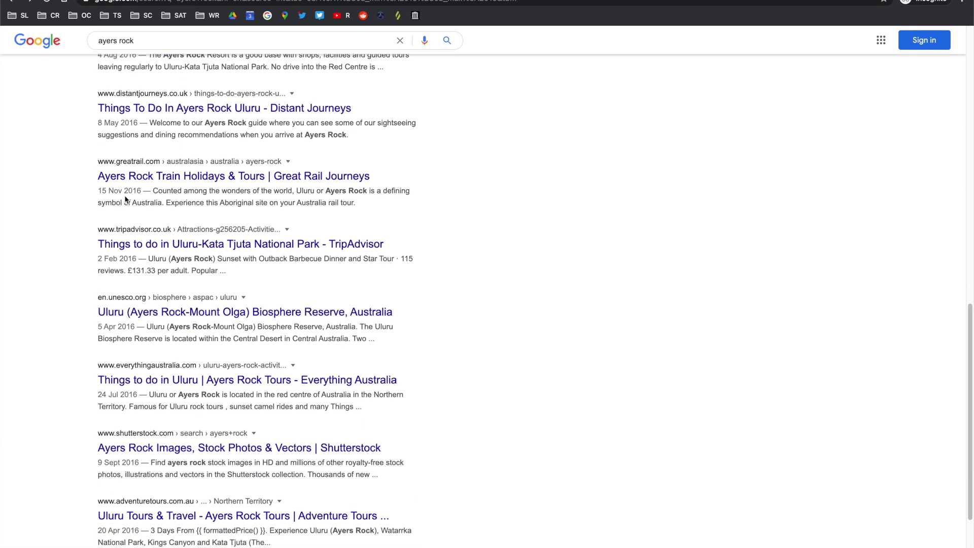
pyautogui.scroll(13, 125, 199)
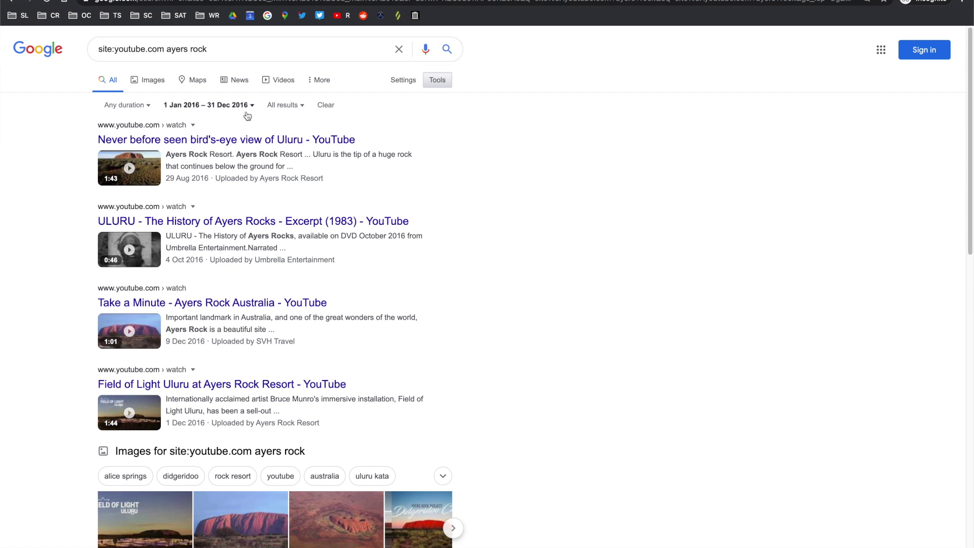
# Step: Select and copy the northernterritory.com domain from the Uluru accommodation page's address
pyautogui.click(213, 106)
pyautogui.click(212, 107)
pyautogui.scroll(-3, 286, 153)
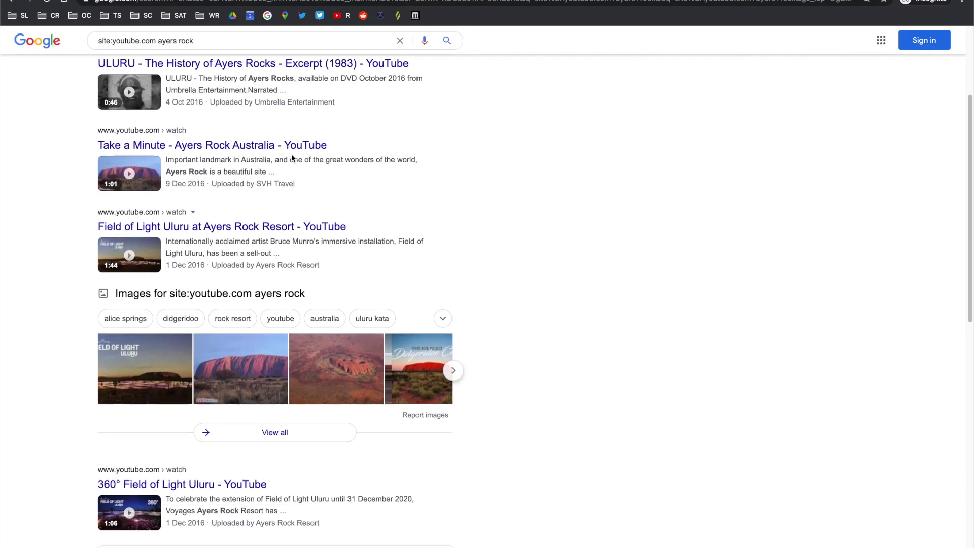
pyautogui.scroll(3, 569, 100)
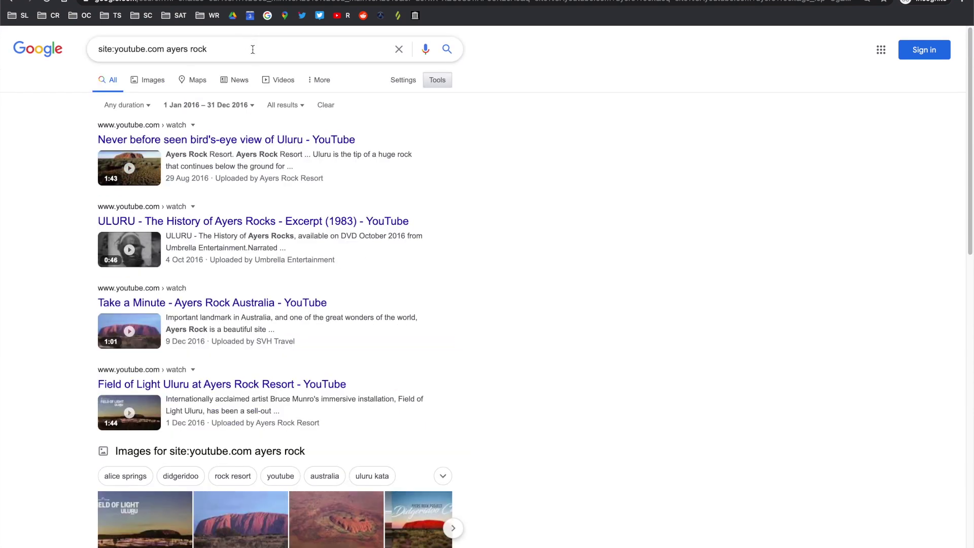
pyautogui.scroll(-5, 505, 137)
pyautogui.scroll(5, 506, 137)
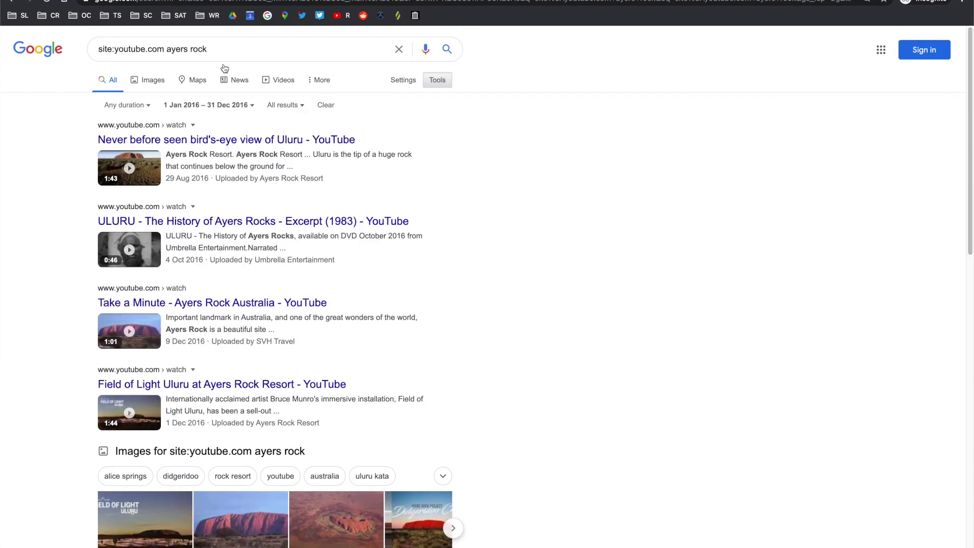
pyautogui.hscroll(-5, 126, 53)
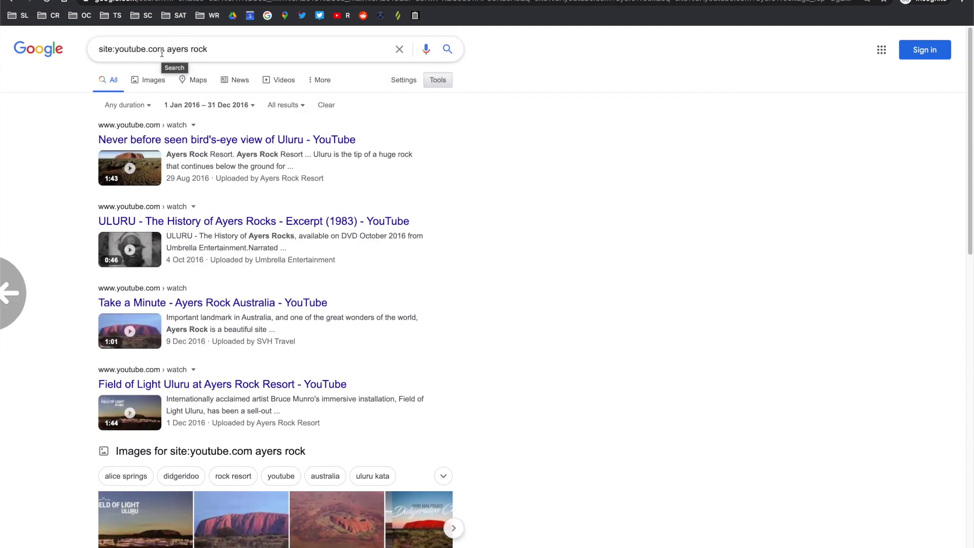
pyautogui.scroll(-10, 20, 111)
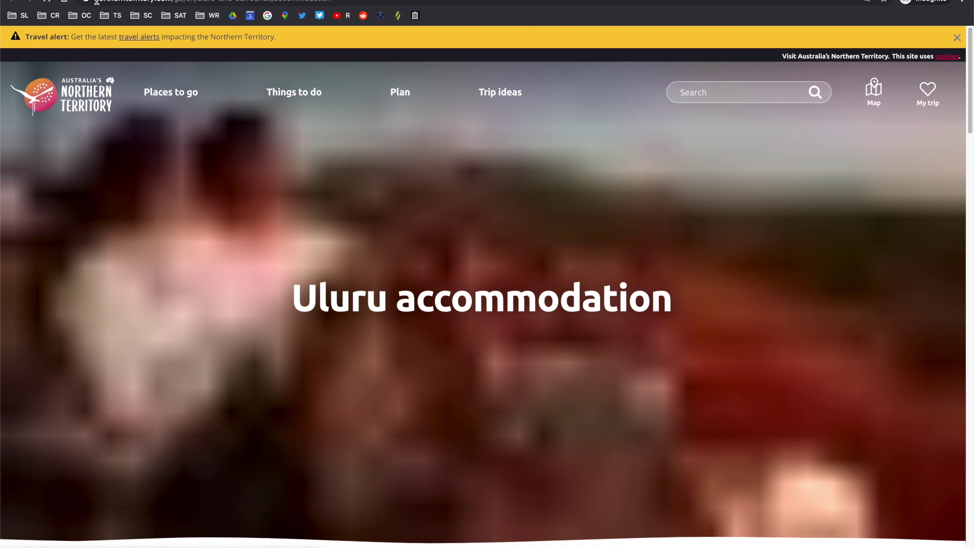
pyautogui.click(97, 1)
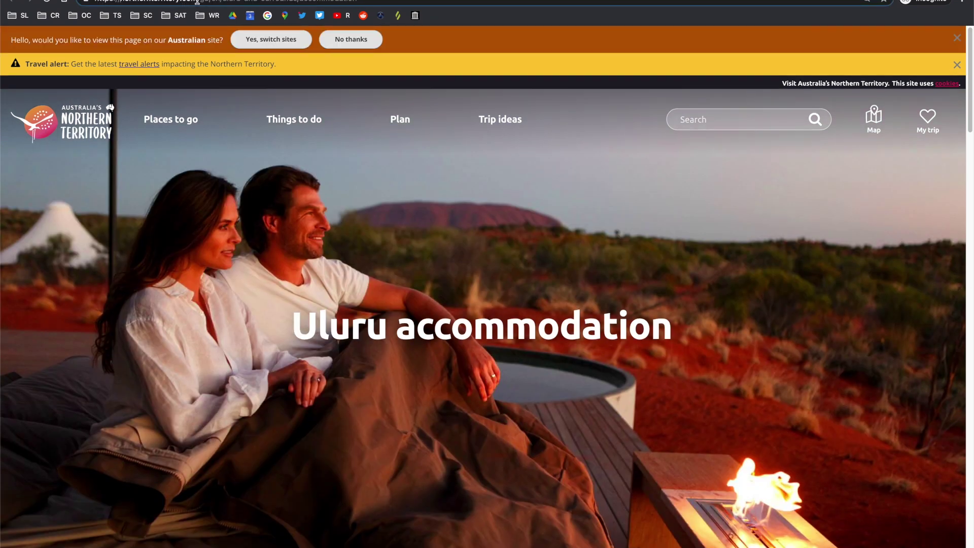
pyautogui.moveTo(120, 2); pyautogui.dragTo(197, 1)
pyautogui.hotkey('ctrl', 'Tab')
# Step: Search 'site:northernterritory.com ayers rock' using the copied domain
pyautogui.write('site:')
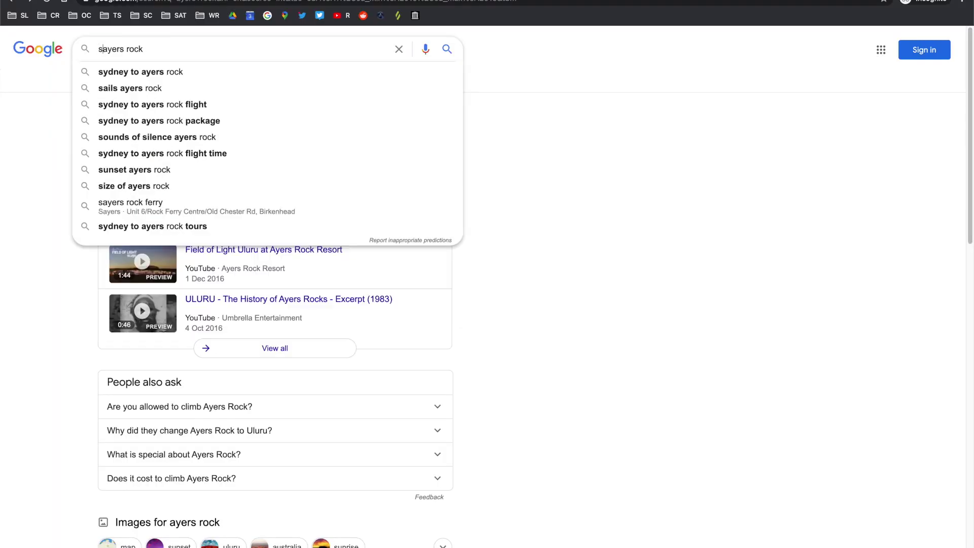
pyautogui.write('northernterritory.com')
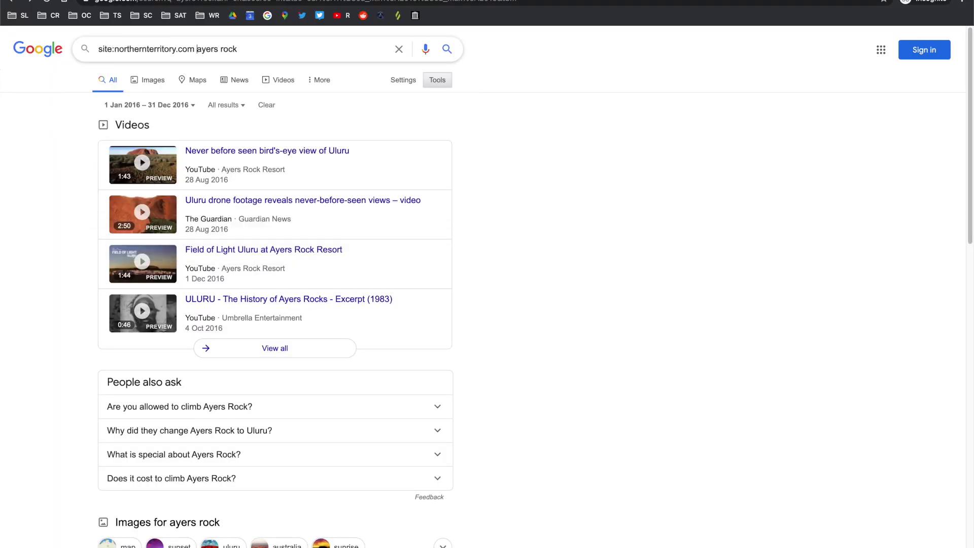
pyautogui.press('Return')
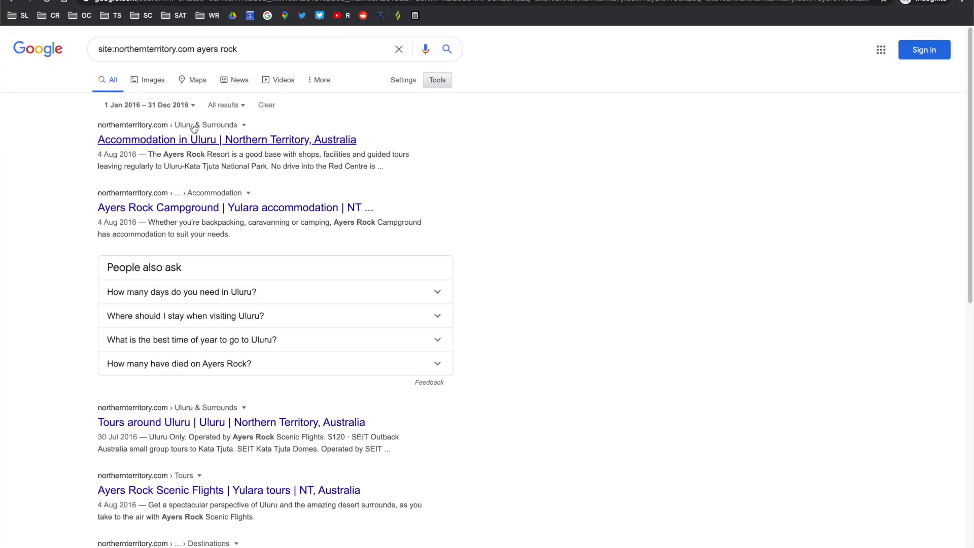
# Step: Limit the results to a custom range from January to March 2018
pyautogui.click(152, 105)
pyautogui.click(137, 223)
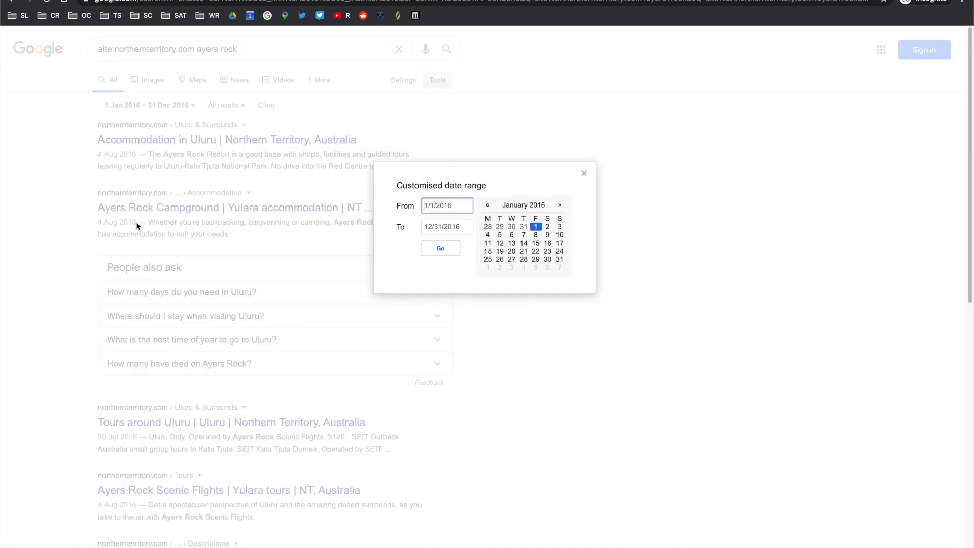
pyautogui.click(437, 224)
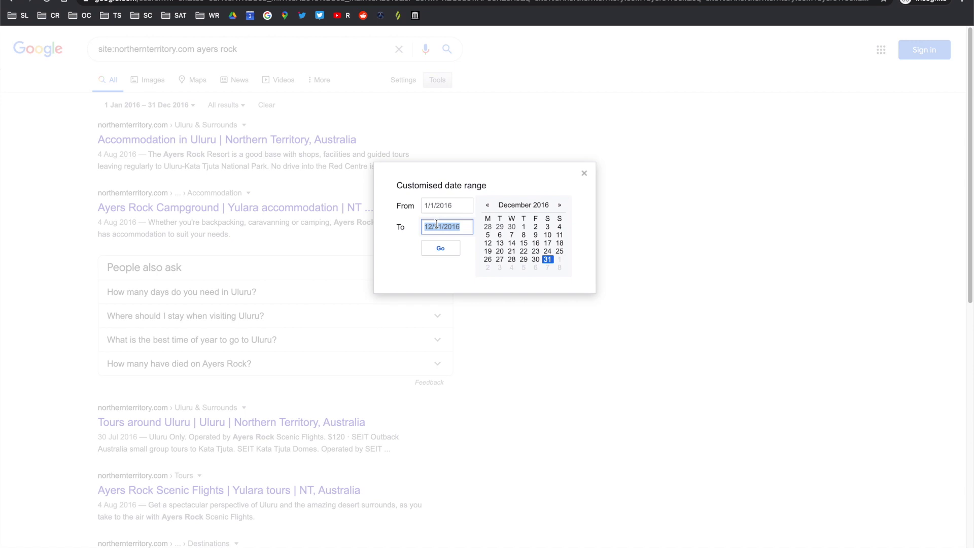
pyautogui.click(436, 206)
pyautogui.write('jan 2018')
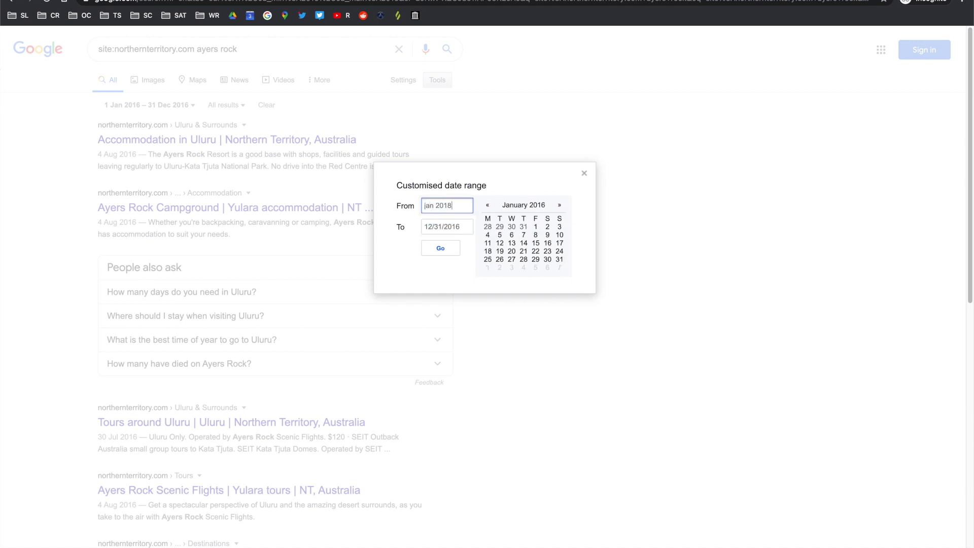
pyautogui.press('Tab')
pyautogui.write('ma')
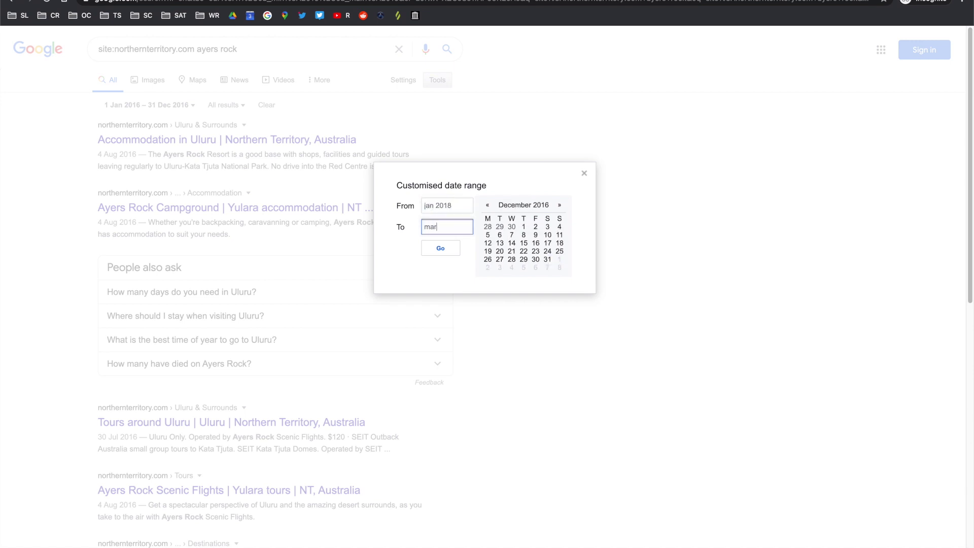
pyautogui.write('rch 2018')
pyautogui.press('Return')
pyautogui.scroll(-2, 438, 135)
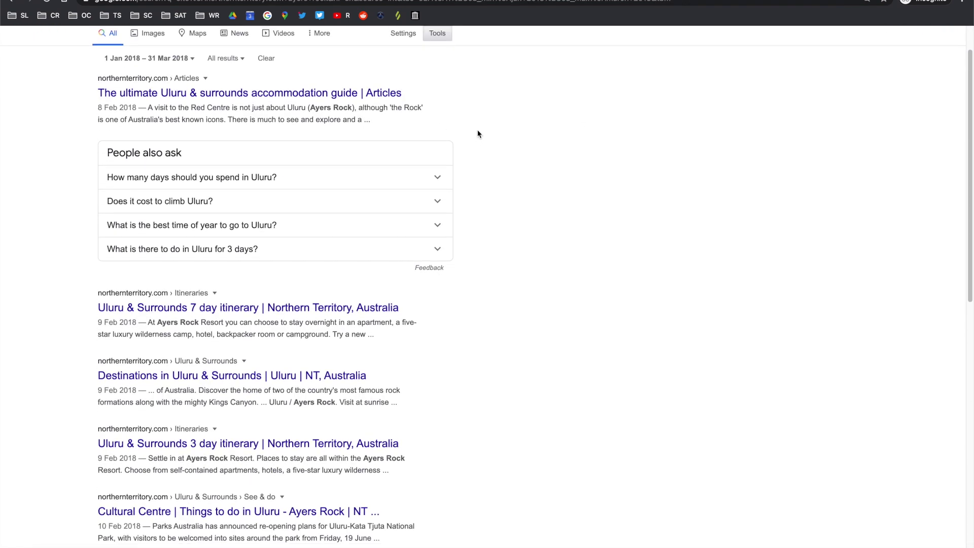
pyautogui.scroll(2, 478, 135)
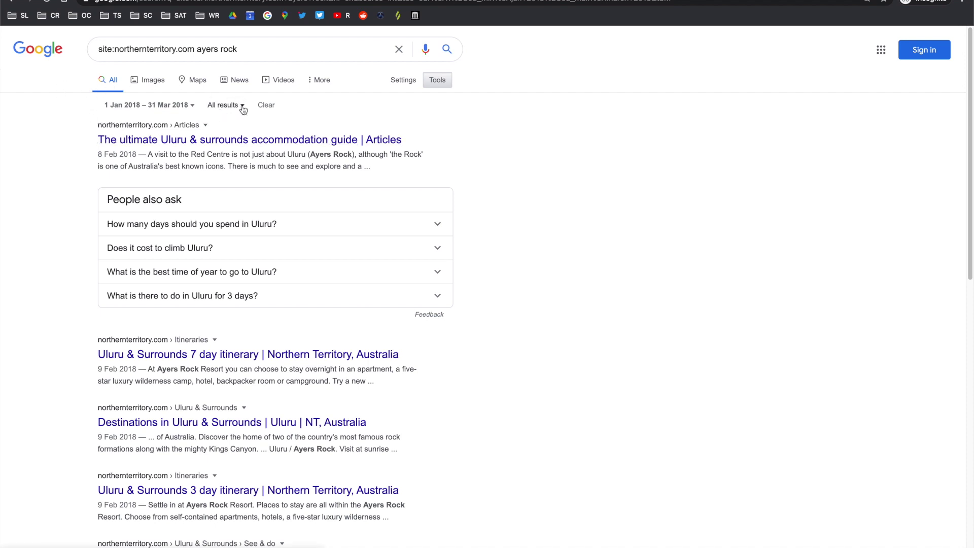
pyautogui.scroll(-5, 530, 128)
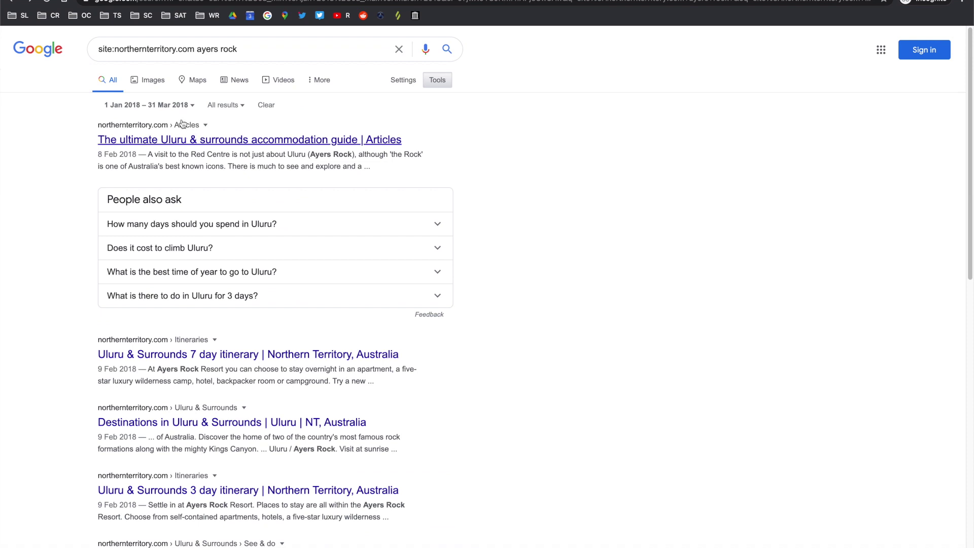
# Step: Reset the time filter to Any time and search 'site:northernterritory.com inurl:ayers'
pyautogui.click(155, 109)
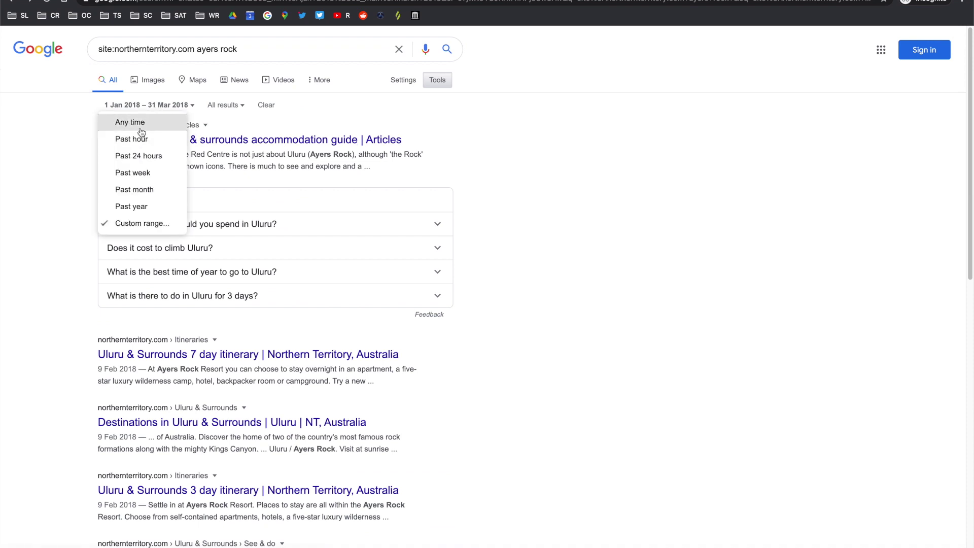
pyautogui.click(138, 125)
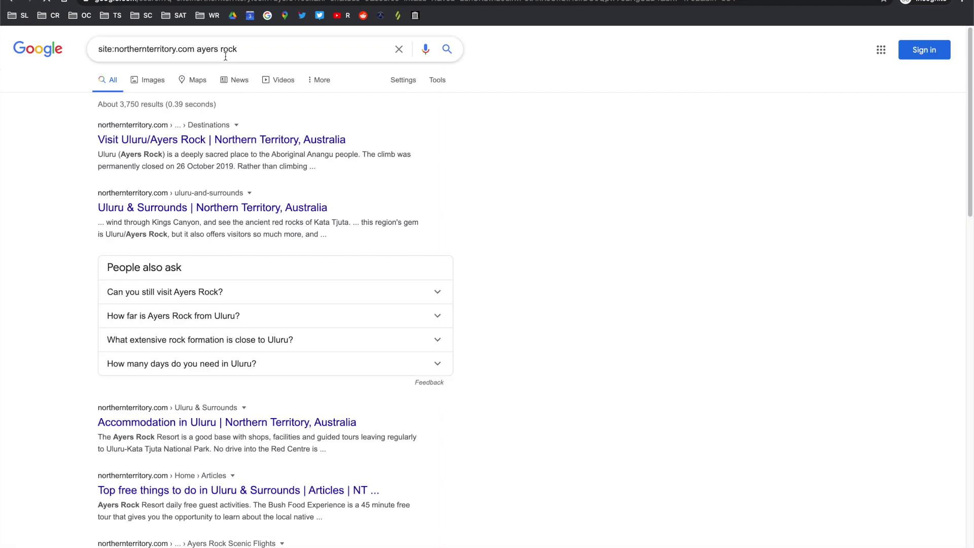
pyautogui.click(198, 49)
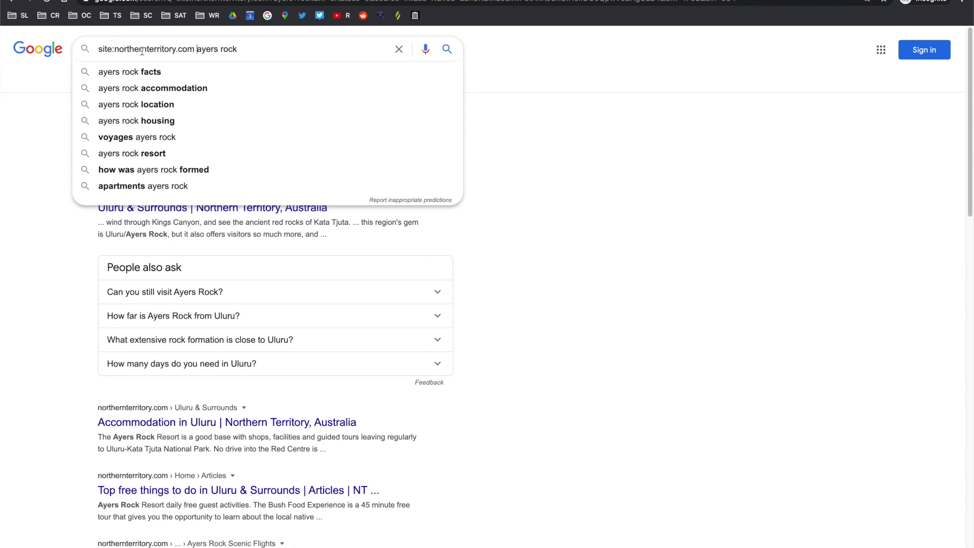
pyautogui.click(197, 49)
pyautogui.write('inurl:')
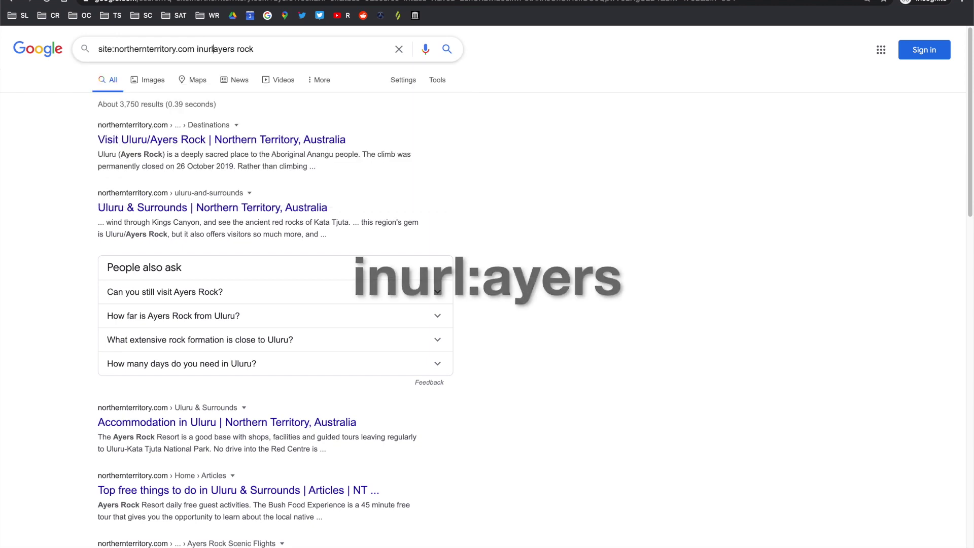
pyautogui.keyDown('shift'); pyautogui.click(264, 49); pyautogui.keyUp('shift')
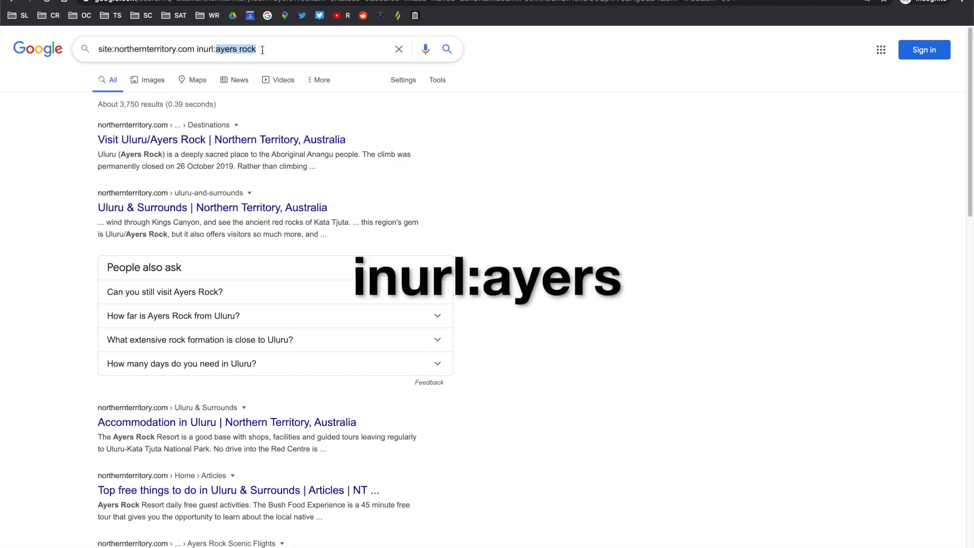
pyautogui.write('ayers')
pyautogui.press('Return')
# Step: Review the inurl results, highlighting 'ayers' in the query and the page address
pyautogui.scroll(-1, 428, 152)
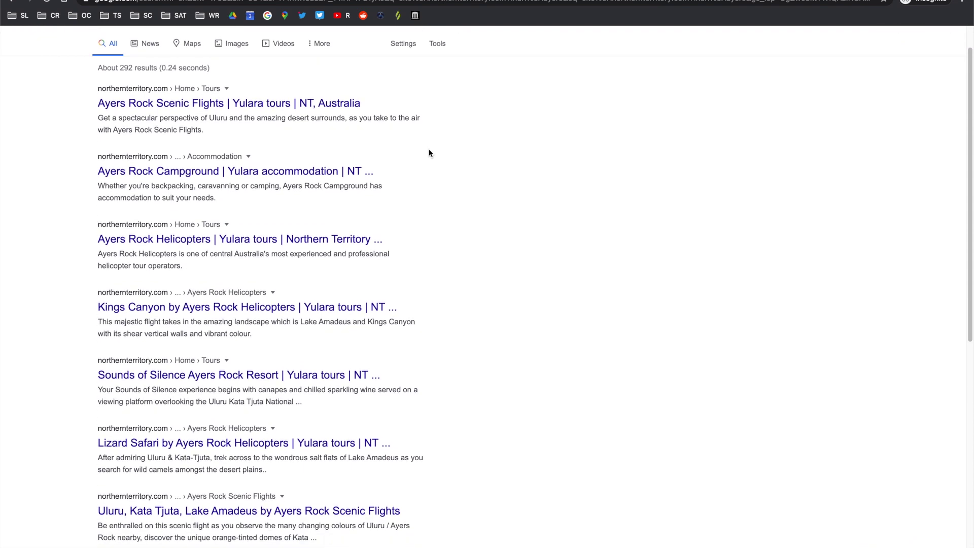
pyautogui.scroll(1, 381, 142)
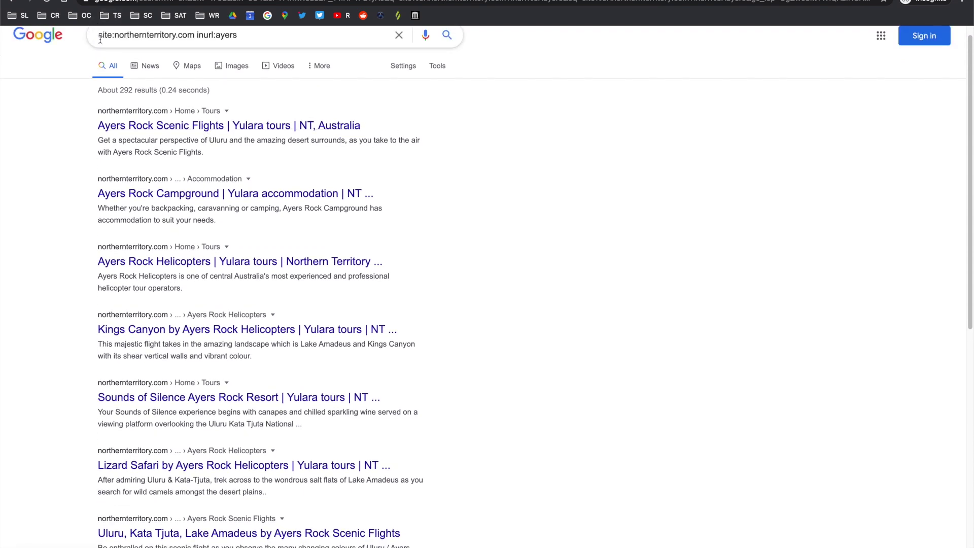
pyautogui.scroll(1, 100, 40)
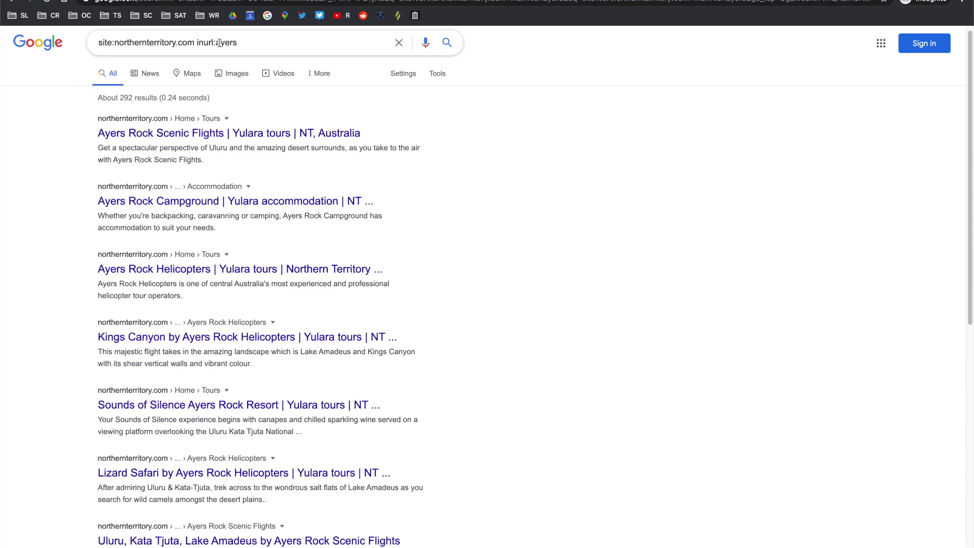
pyautogui.moveTo(219, 44); pyautogui.dragTo(244, 42)
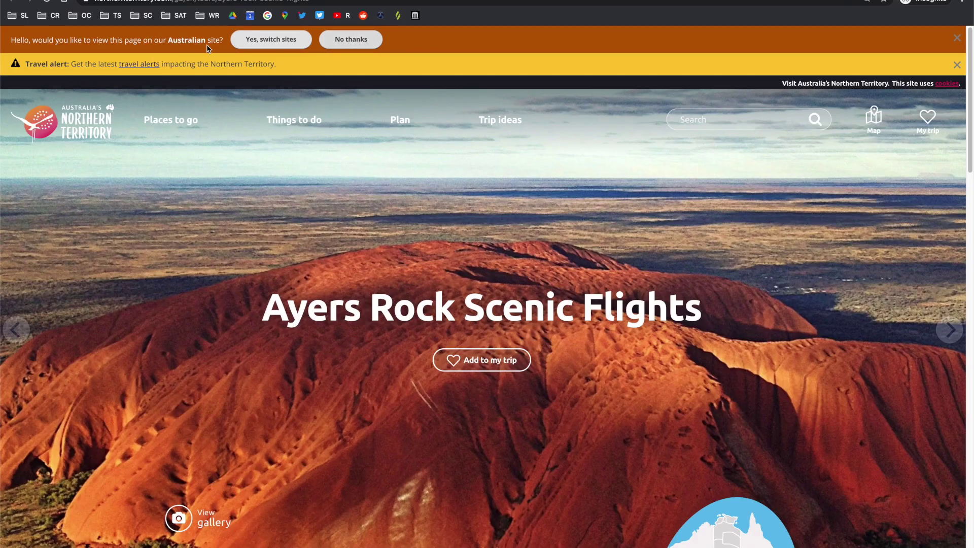
pyautogui.doubleClick(228, 2)
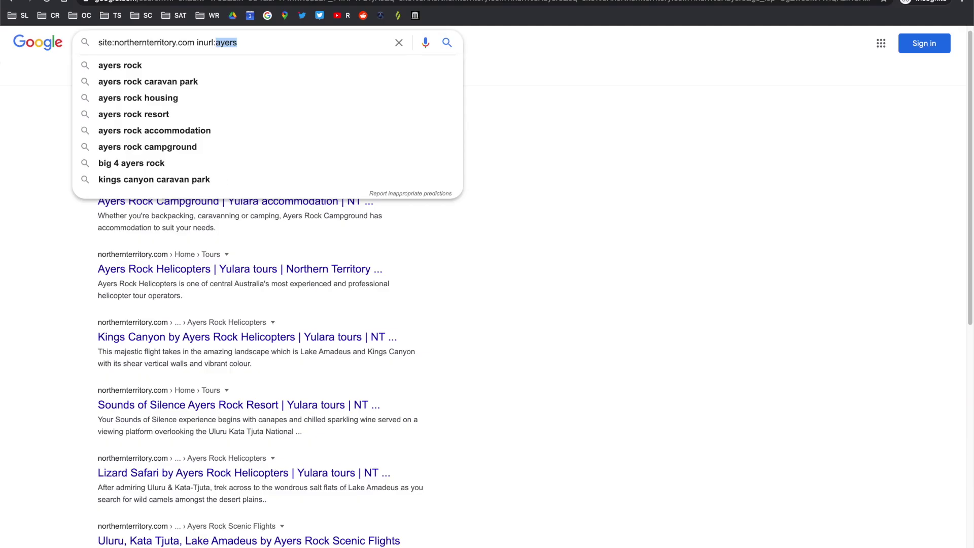
pyautogui.scroll(-4, 305, 234)
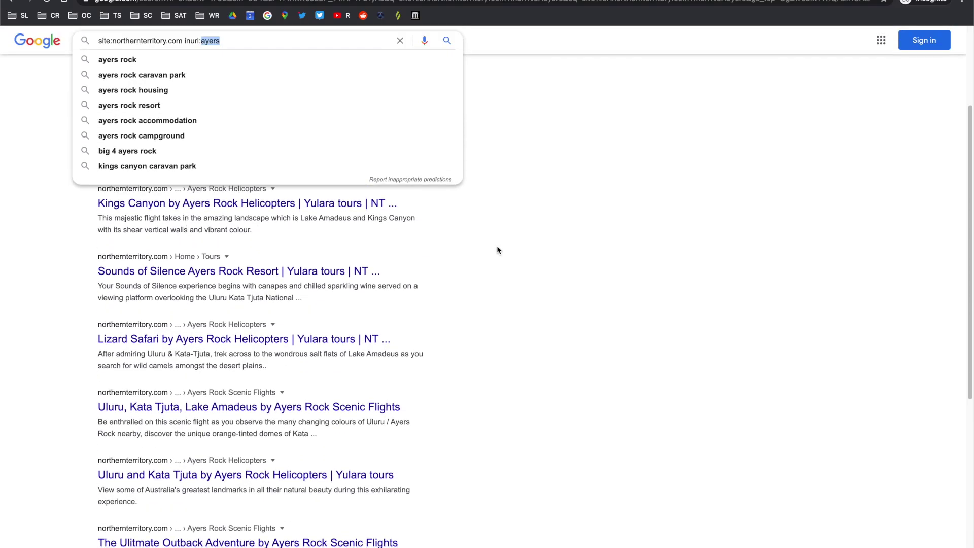
pyautogui.click(482, 250)
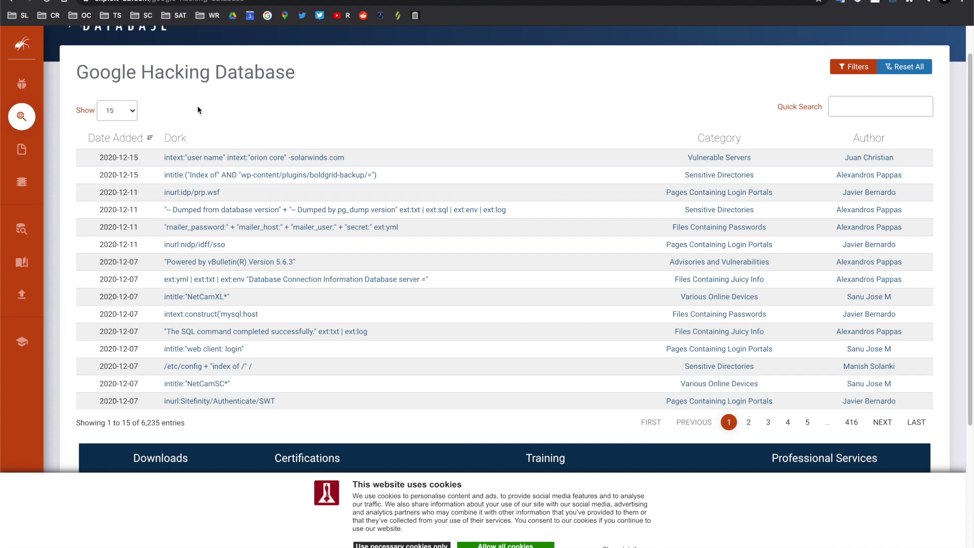
# Step: Run the newest SolarWinds Orion dork as a Google search, then return to the Hacking Database list
pyautogui.scroll(-1, 167, 162)
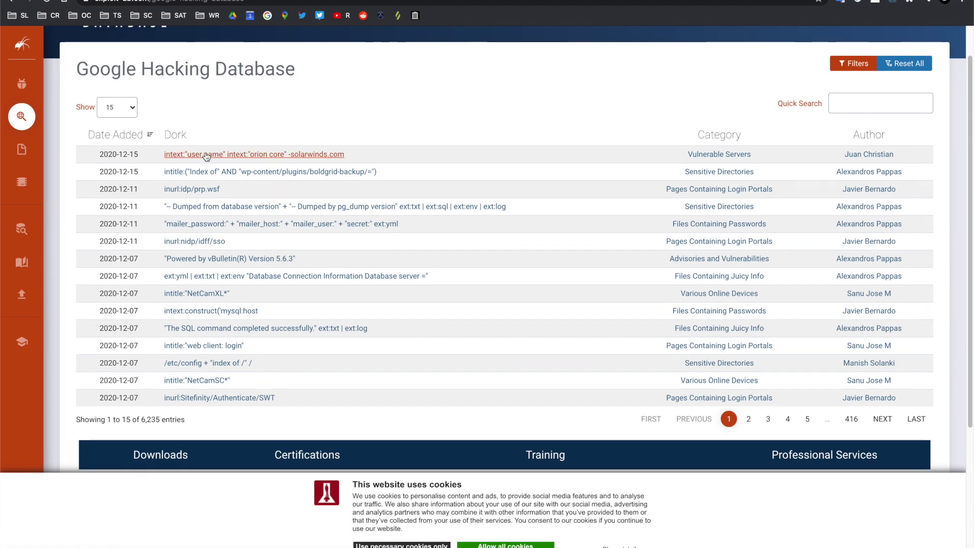
pyautogui.click(228, 155)
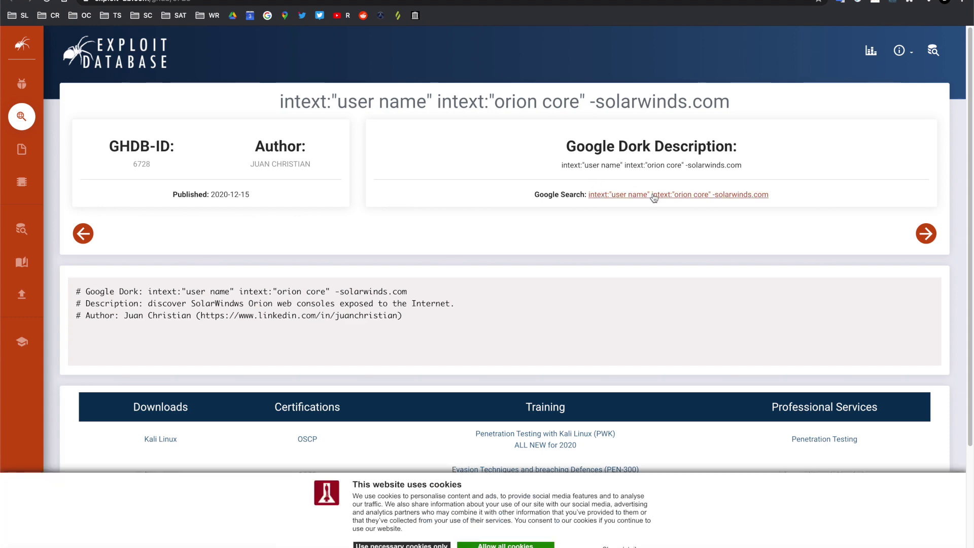
pyautogui.click(655, 197)
pyautogui.scroll(-2, 420, 64)
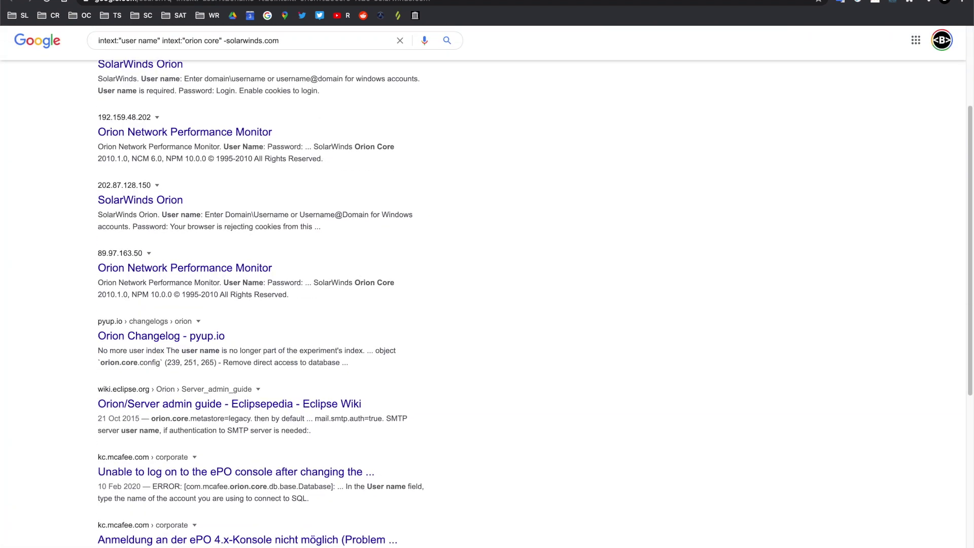
pyautogui.hotkey('alt', 'Left')
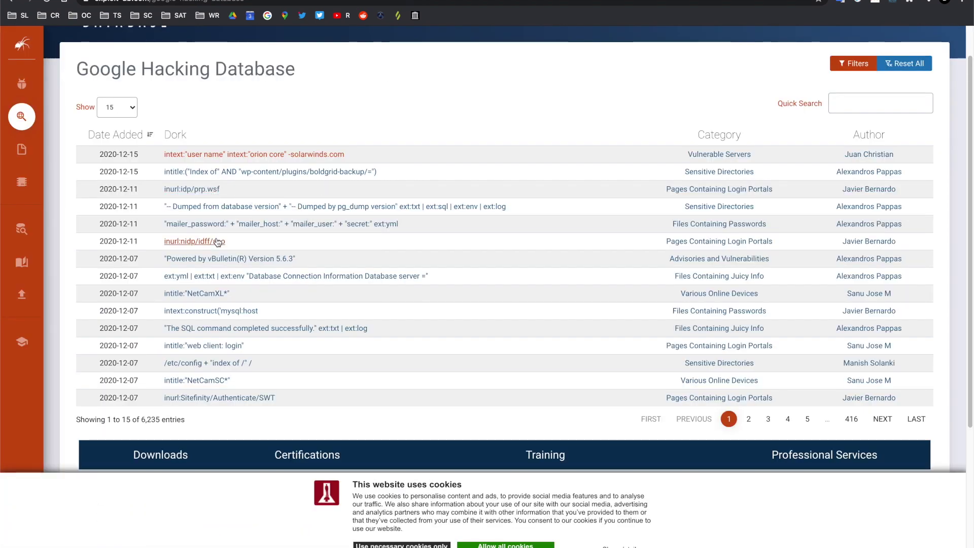
pyautogui.scroll(-1, 219, 241)
pyautogui.scroll(2, 507, 143)
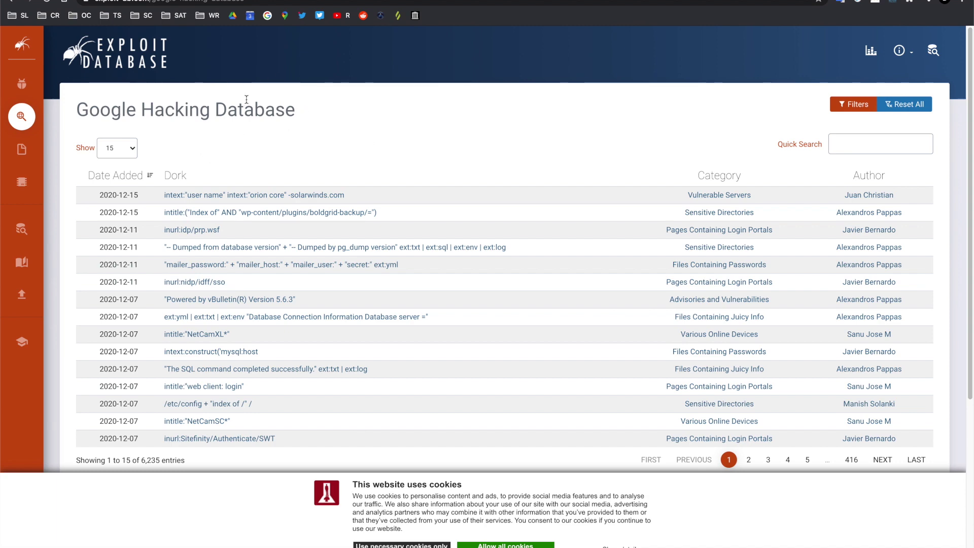
pyautogui.hotkey('ctrl', 't')
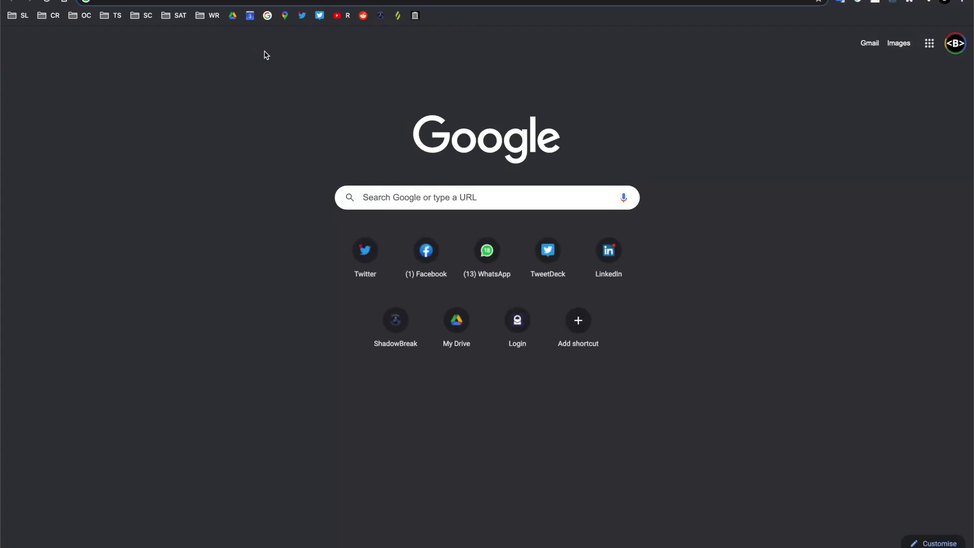
# Step: Search 'site:youtube.com syria' and scroll the roughly 6,660,000 results
pyautogui.click(379, 191)
pyautogui.write('site:youtube.com syria')
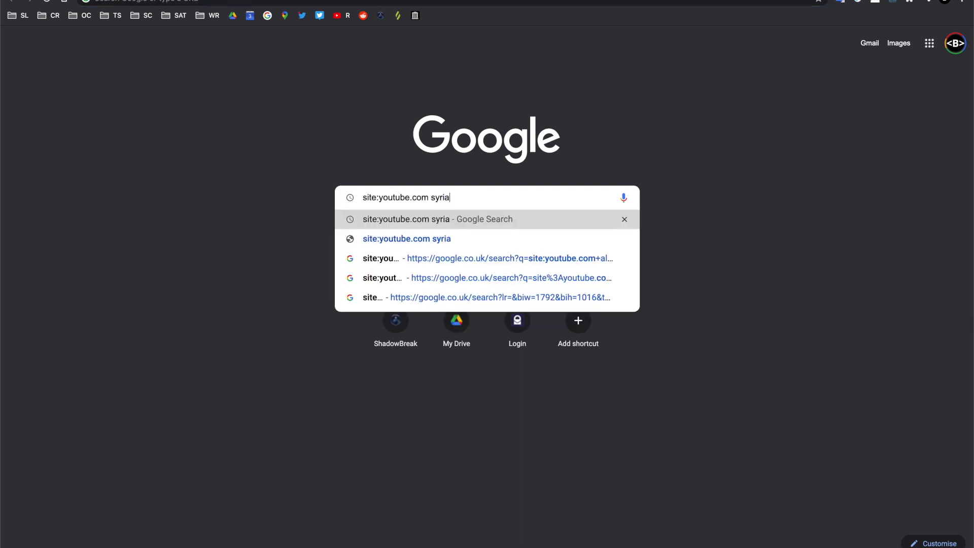
pyautogui.press('Return')
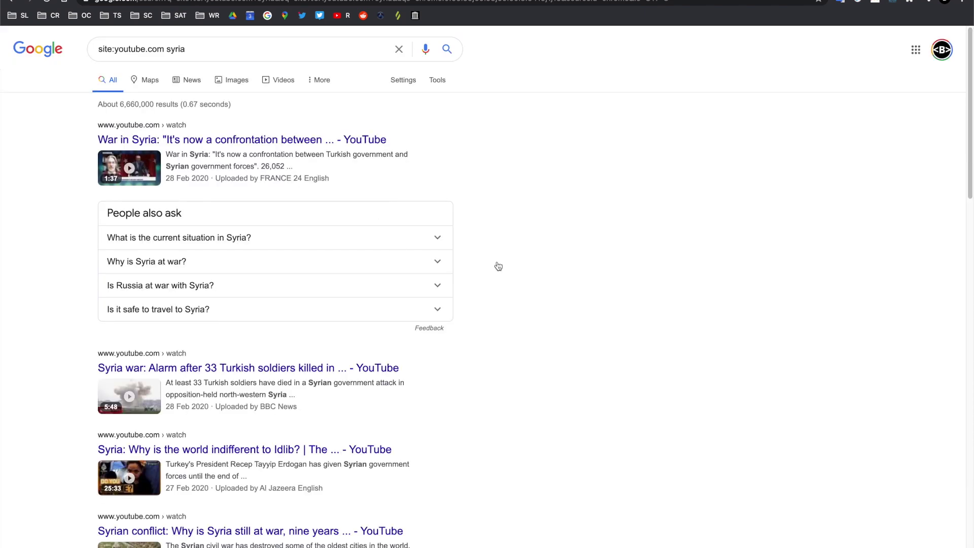
pyautogui.scroll(-1, 609, 210)
pyautogui.scroll(-12, 522, 111)
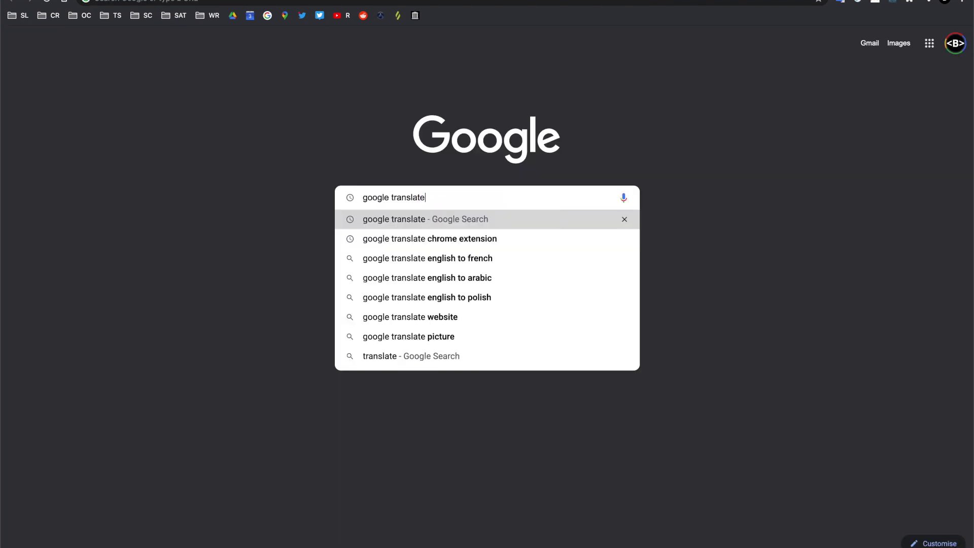
# Step: Search google translate, enter 'syria', and select its Arabic translation
pyautogui.press('Return')
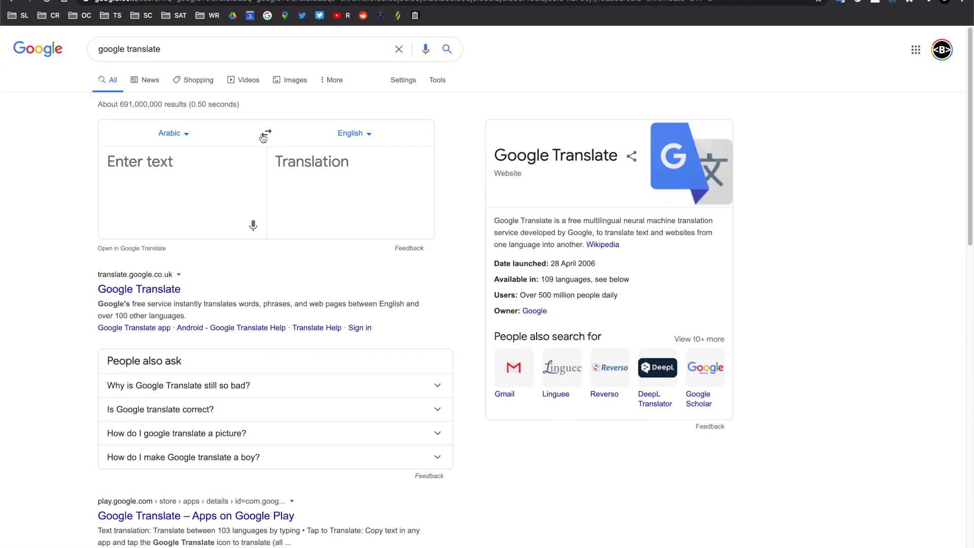
pyautogui.click(171, 161)
pyautogui.write('syria')
pyautogui.moveTo(426, 161); pyautogui.dragTo(404, 162)
pyautogui.press('super+c')
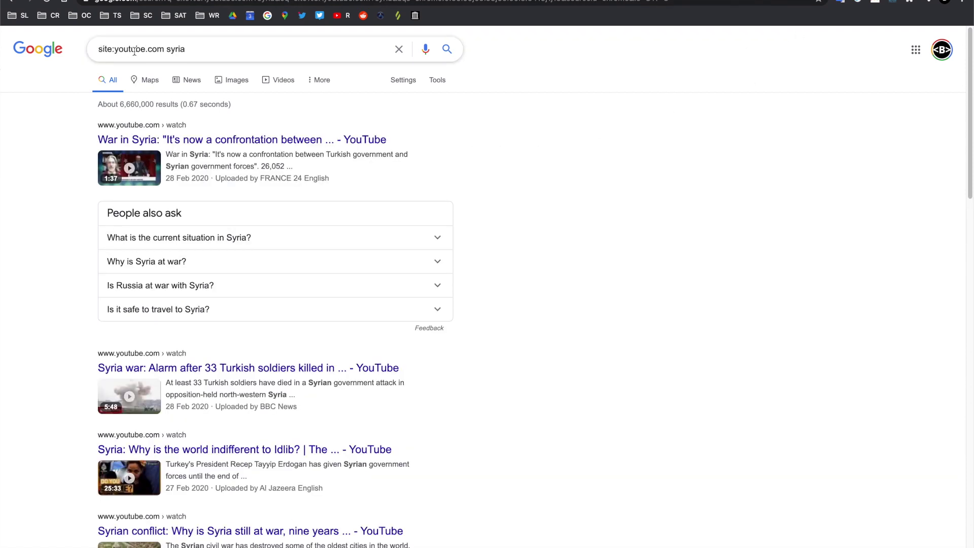
# Step: Replace 'syria' in the query with the Arabic سوريا and run the youtube.com search
pyautogui.doubleClick(174, 49)
pyautogui.press('super+v')
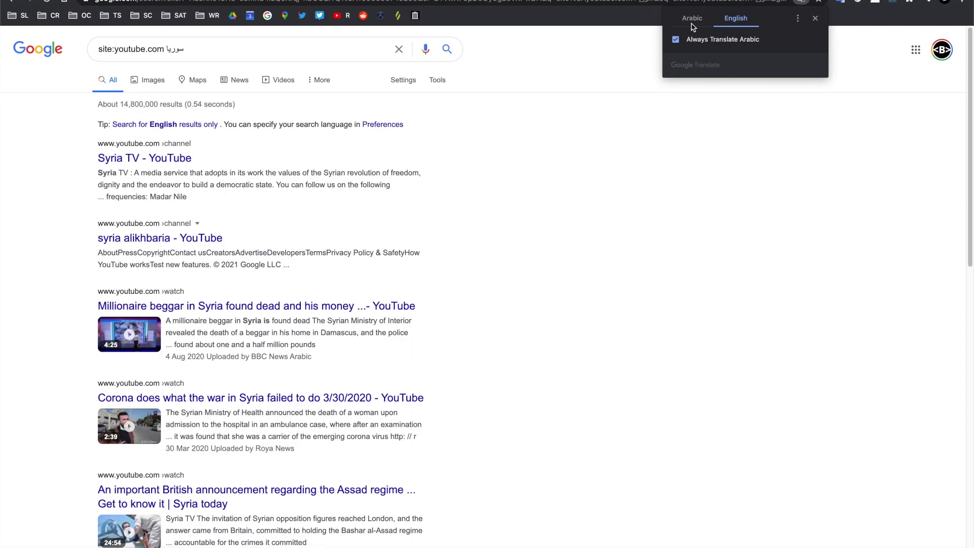
pyautogui.click(619, 49)
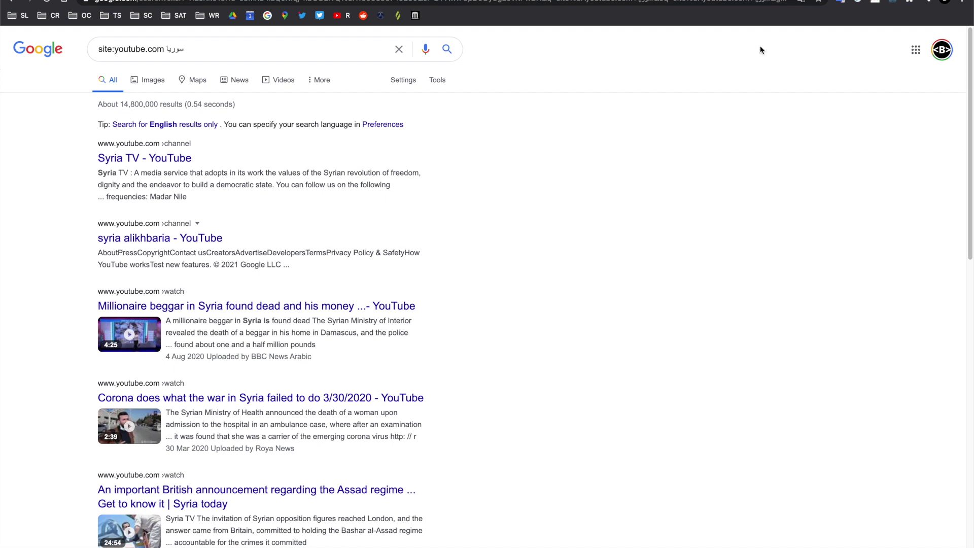
# Step: Toggle the results between original Arabic and English translation, then close the translate options
pyautogui.click(801, 3)
pyautogui.click(693, 18)
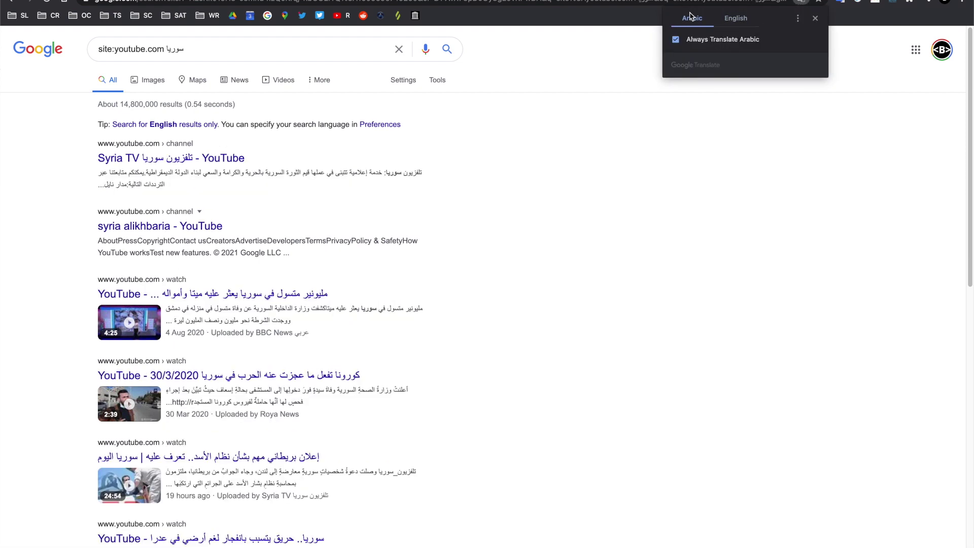
pyautogui.scroll(-6, 484, 150)
pyautogui.click(736, 18)
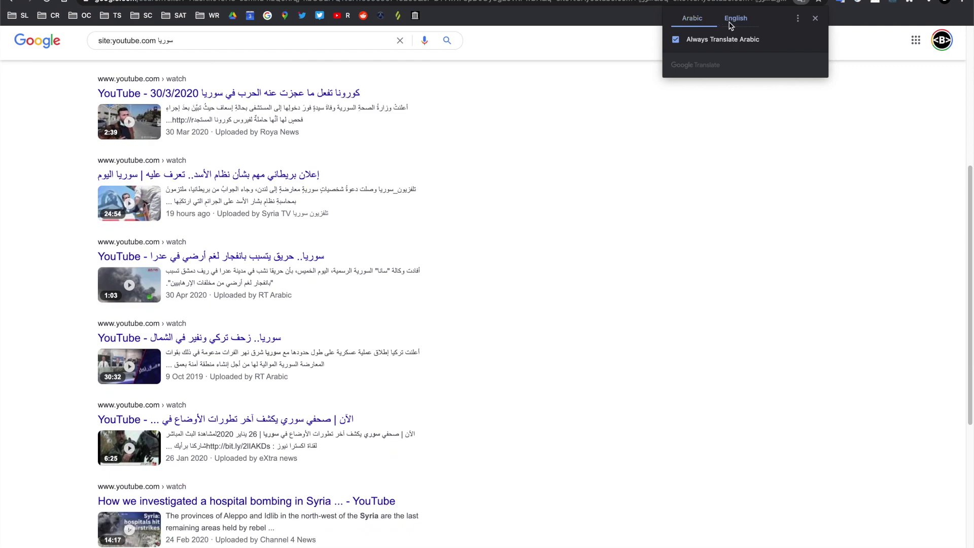
pyautogui.scroll(-3, 583, 175)
pyautogui.scroll(-4, 581, 177)
pyautogui.scroll(12, 582, 177)
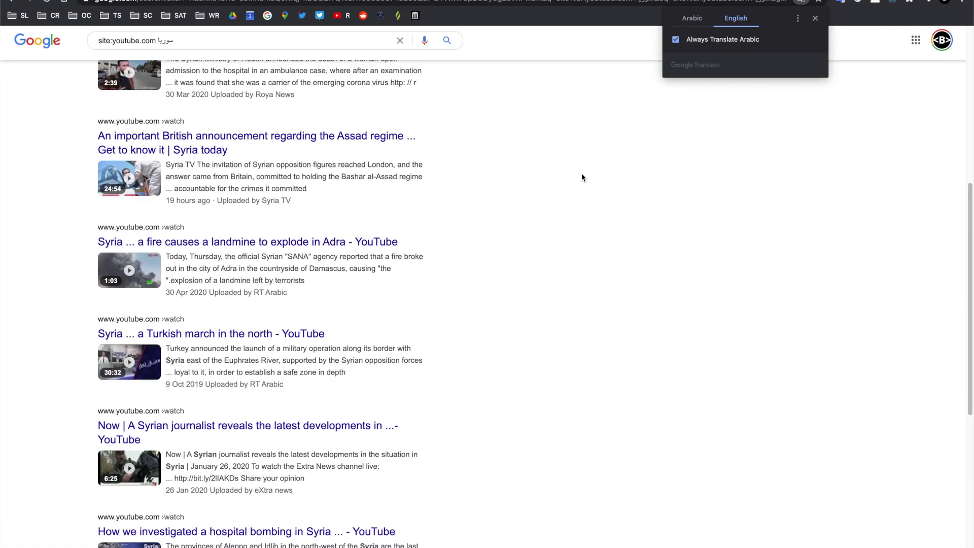
pyautogui.click(692, 143)
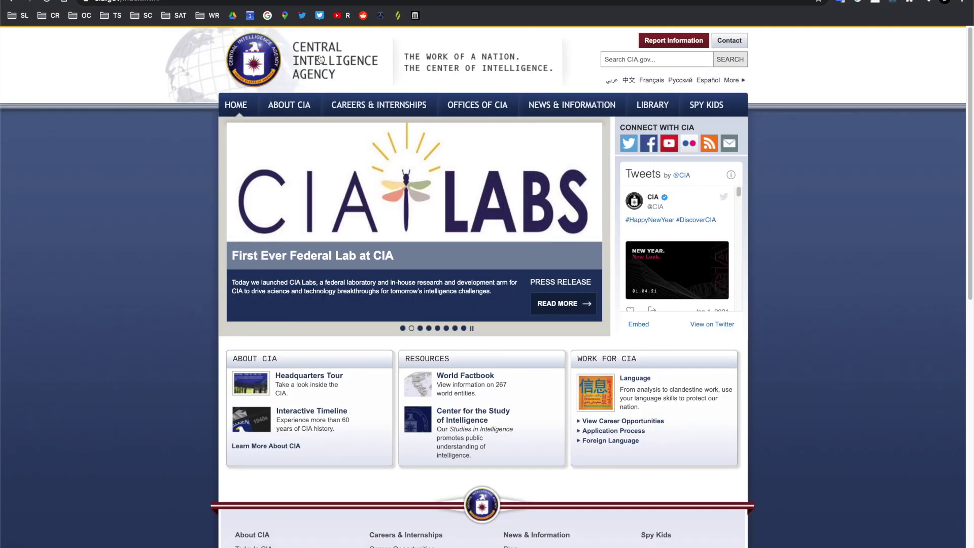
# Step: Check the full cia.gov homepage address, then open a new tab with the Google search page
pyautogui.click(117, 1)
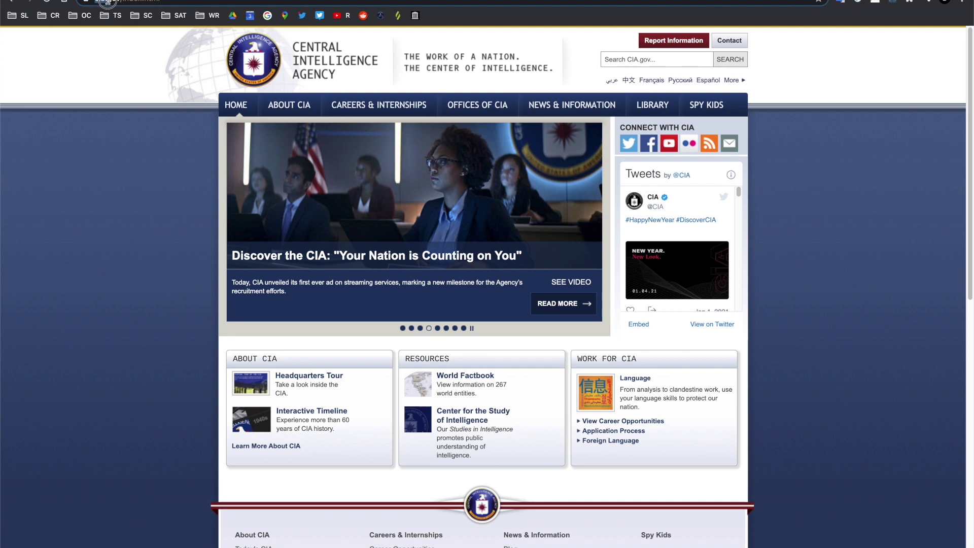
pyautogui.click(121, 1)
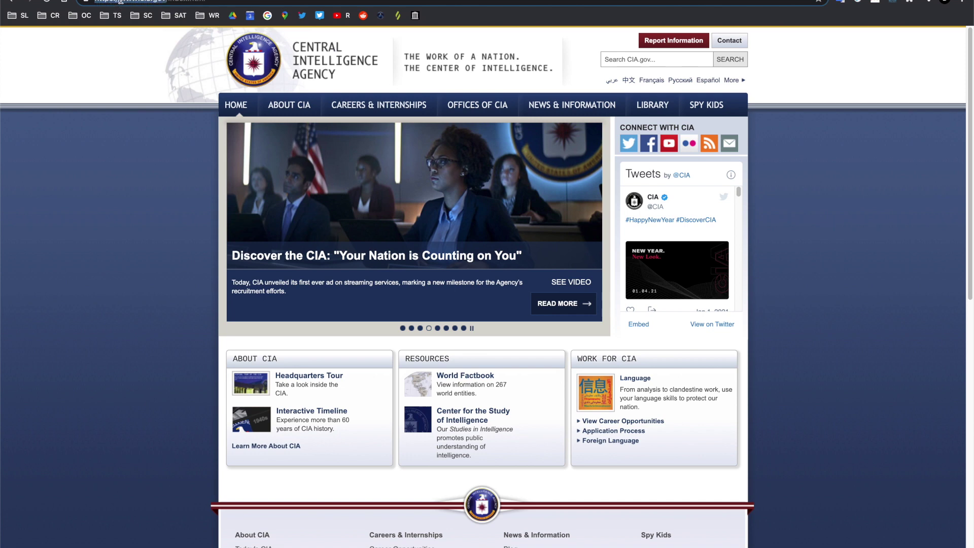
pyautogui.click(842, 203)
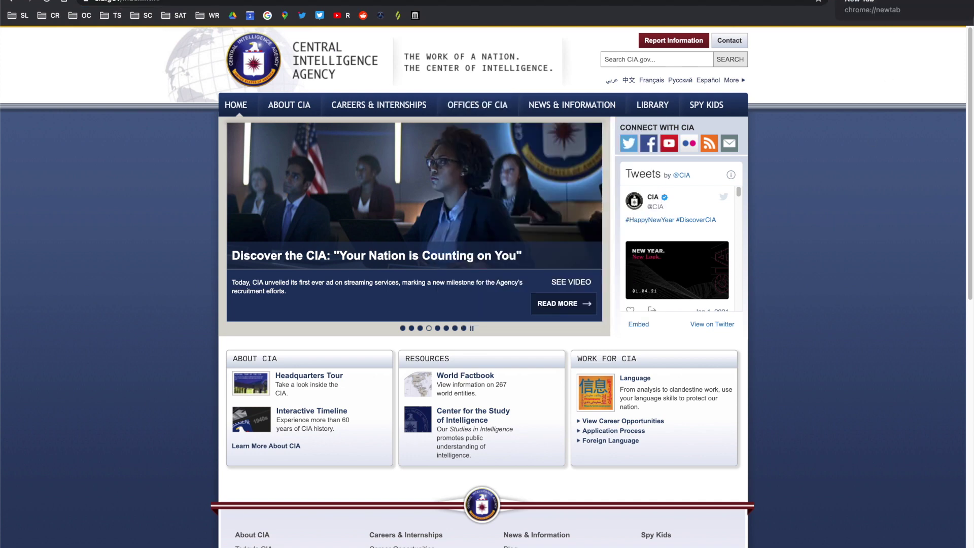
pyautogui.hotkey('ctrl', 't')
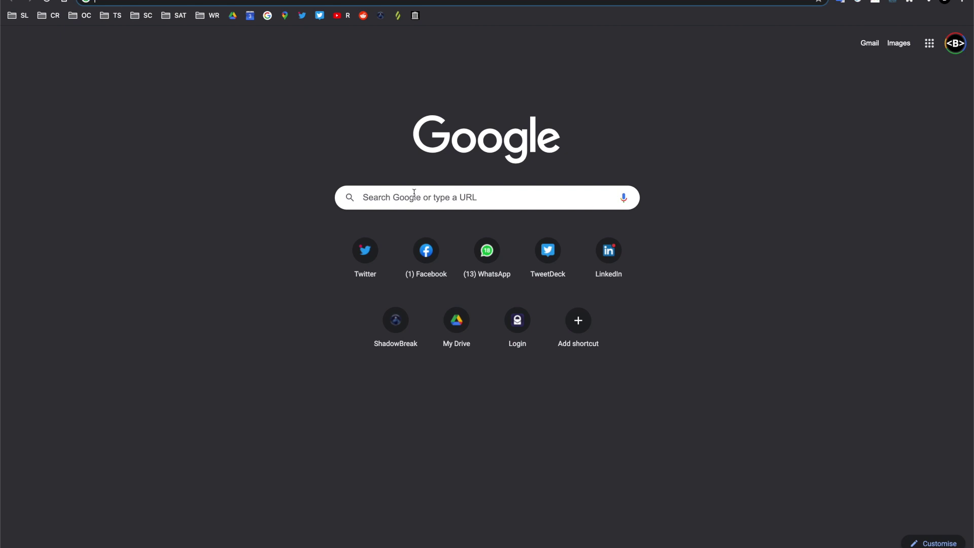
# Step: Search Google for site:cia.gov, then refine the query to site:cia.gov سوريا filetype:pdf
pyautogui.write('site:')
pyautogui.write('https://www.cia.gov/')
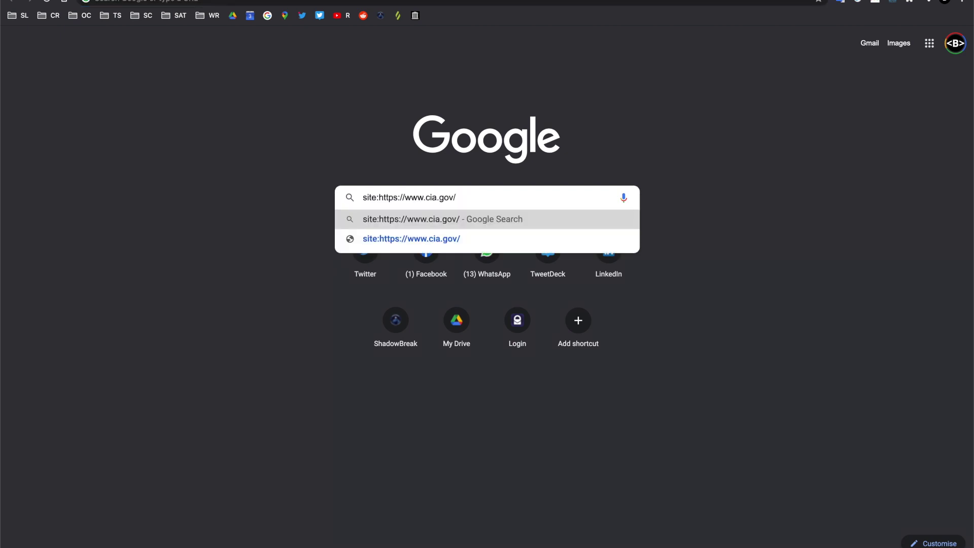
pyautogui.press('Return')
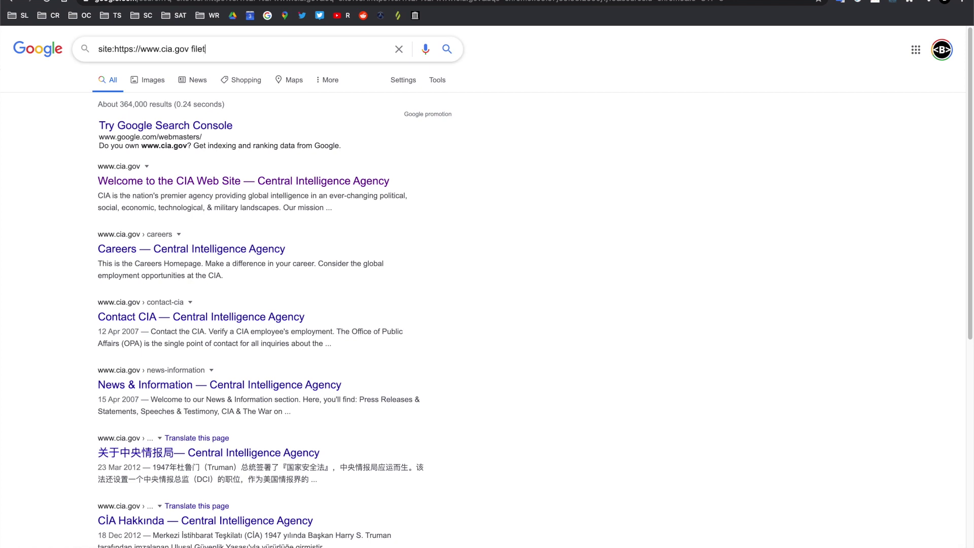
pyautogui.write('ype:p')
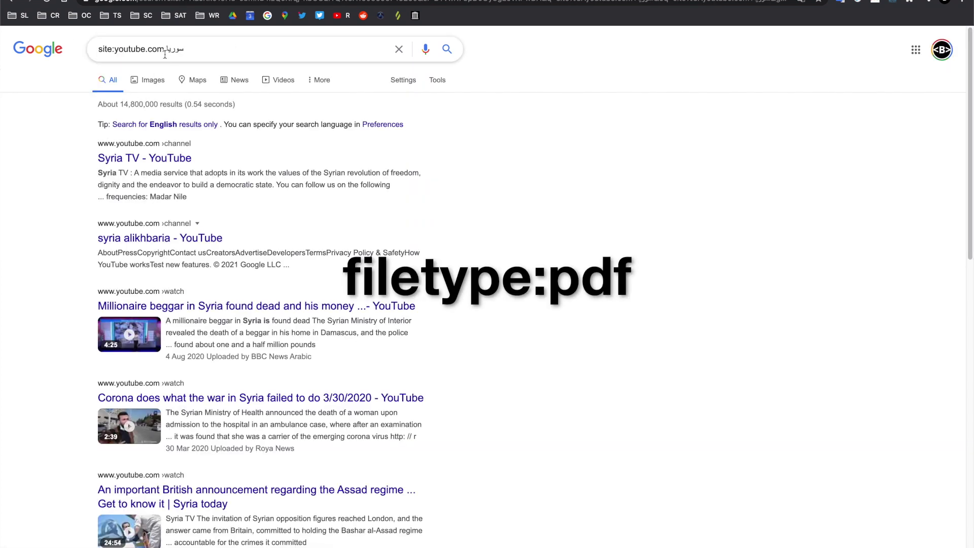
pyautogui.click(165, 55)
pyautogui.doubleClick(174, 51)
pyautogui.press('super+c')
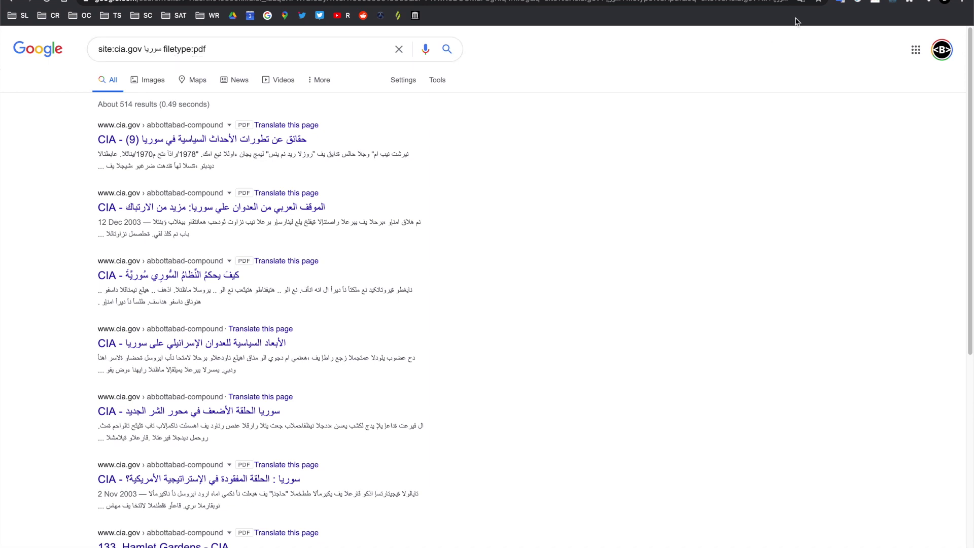
# Step: Translate the Arabic PDF results into English and restrict them to a custom 2018 date range
pyautogui.click(804, 3)
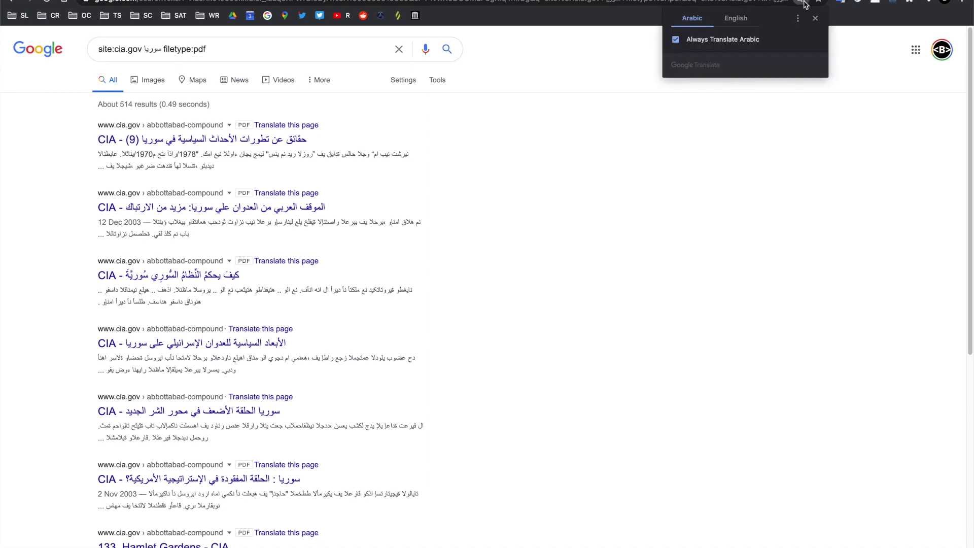
pyautogui.click(735, 20)
pyautogui.click(529, 196)
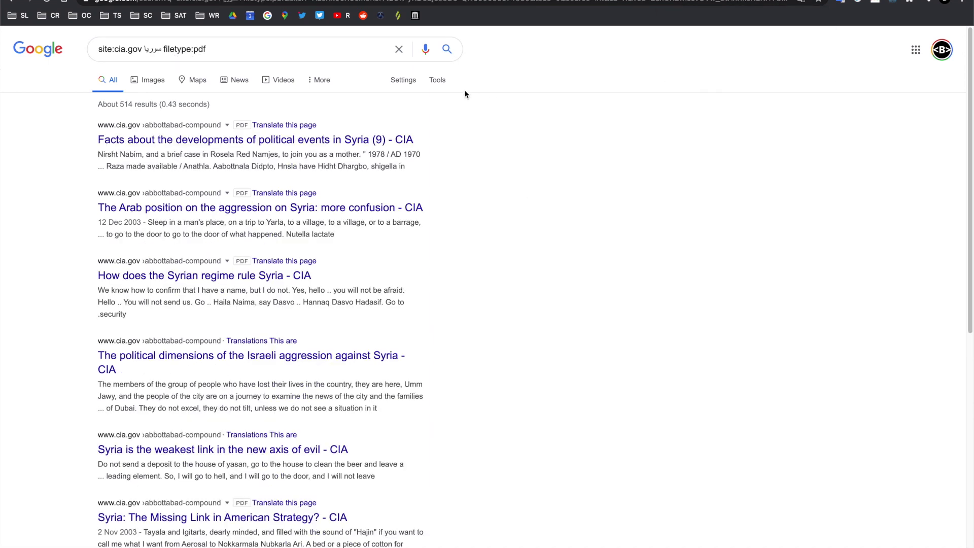
pyautogui.click(436, 80)
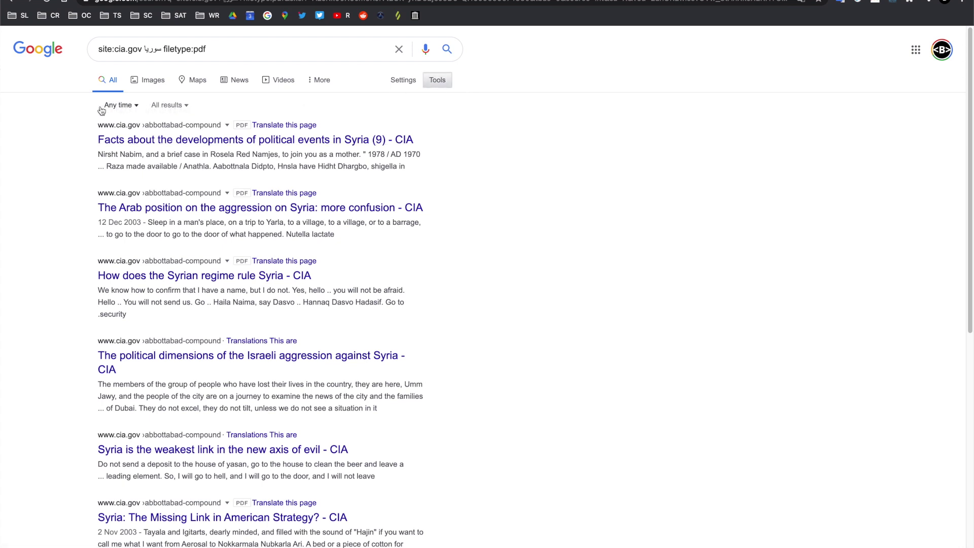
pyautogui.click(111, 106)
pyautogui.click(129, 220)
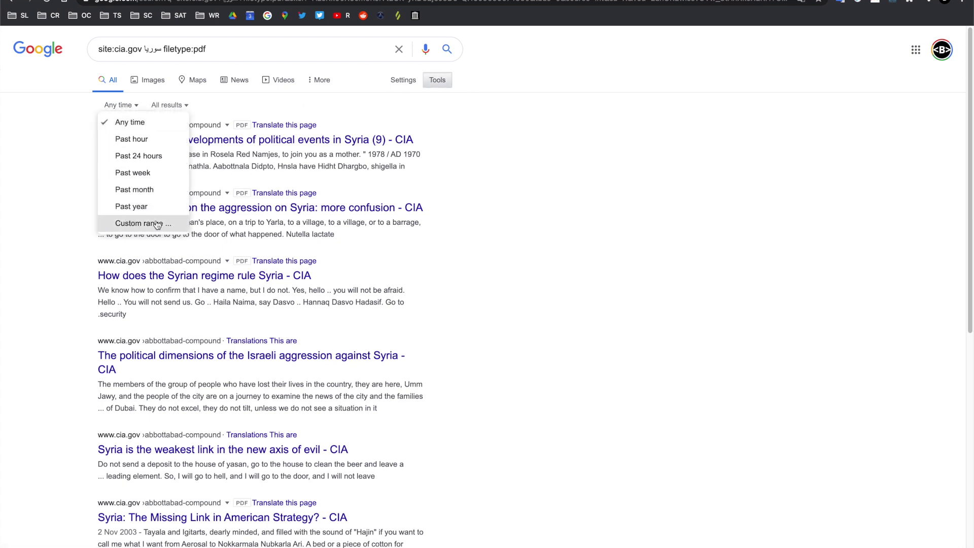
pyautogui.click(156, 226)
pyautogui.write('201')
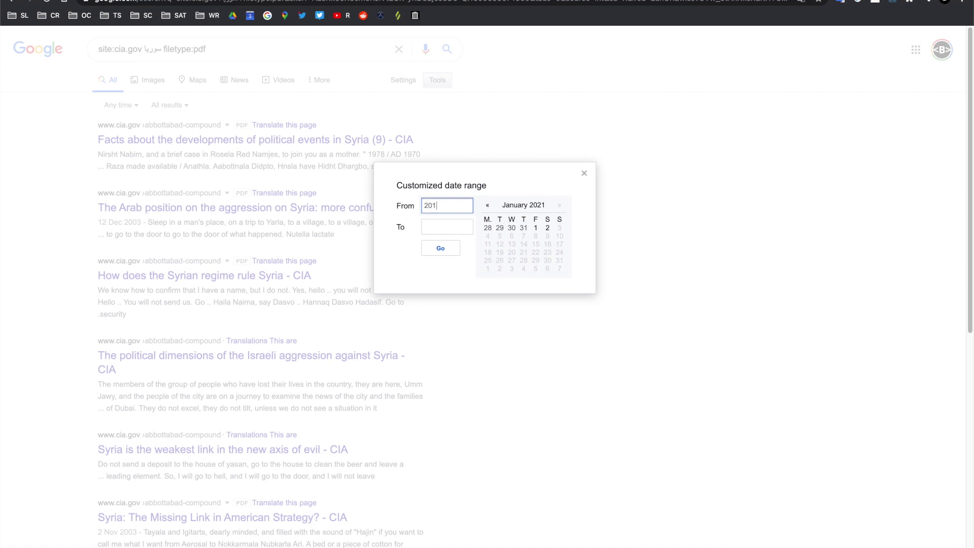
pyautogui.write('8')
pyautogui.press('Tab')
pyautogui.write('2018')
pyautogui.press('Return')
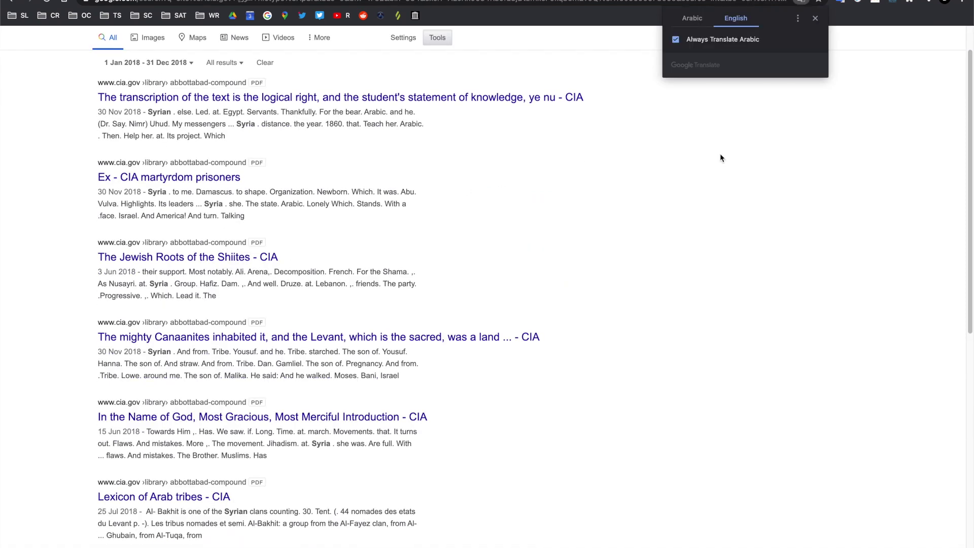
pyautogui.scroll(-3, 721, 157)
pyautogui.scroll(4, 774, 342)
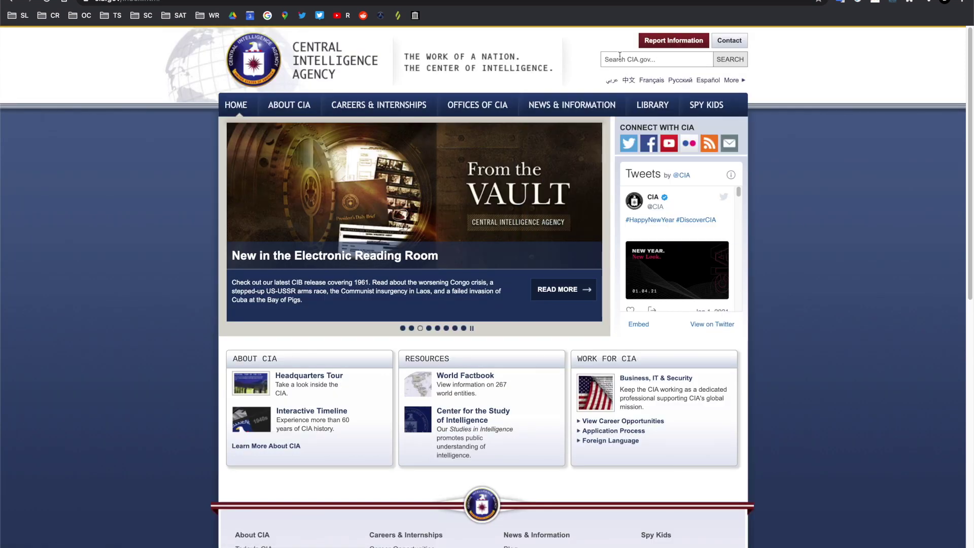
# Step: Search the CIA.gov site for سوريا, find no matches, and go back to the Google results
pyautogui.click(620, 56)
pyautogui.press('super+v')
pyautogui.press('Return')
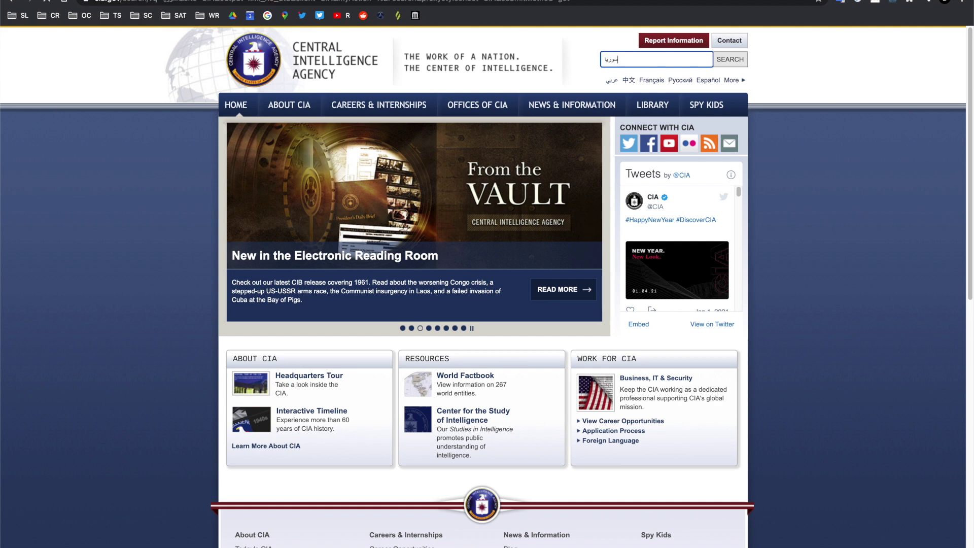
pyautogui.scroll(-1, 804, 89)
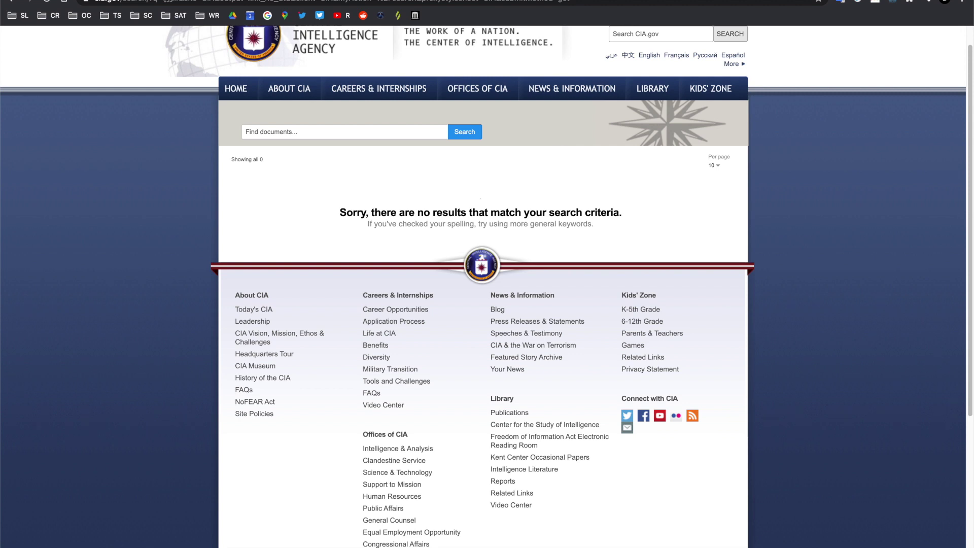
pyautogui.click(873, 0)
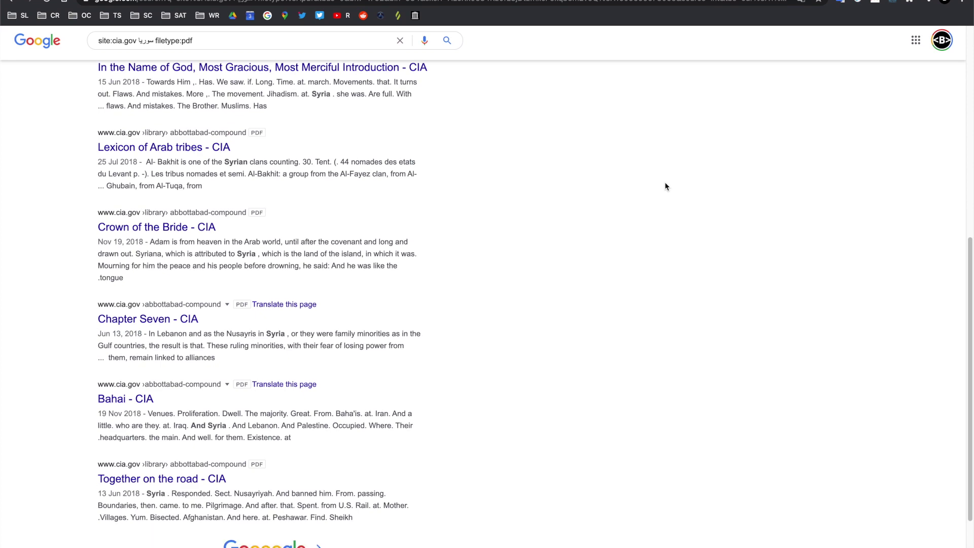
# Step: Scroll the 2018 cia.gov results back to the top
pyautogui.scroll(8, 665, 186)
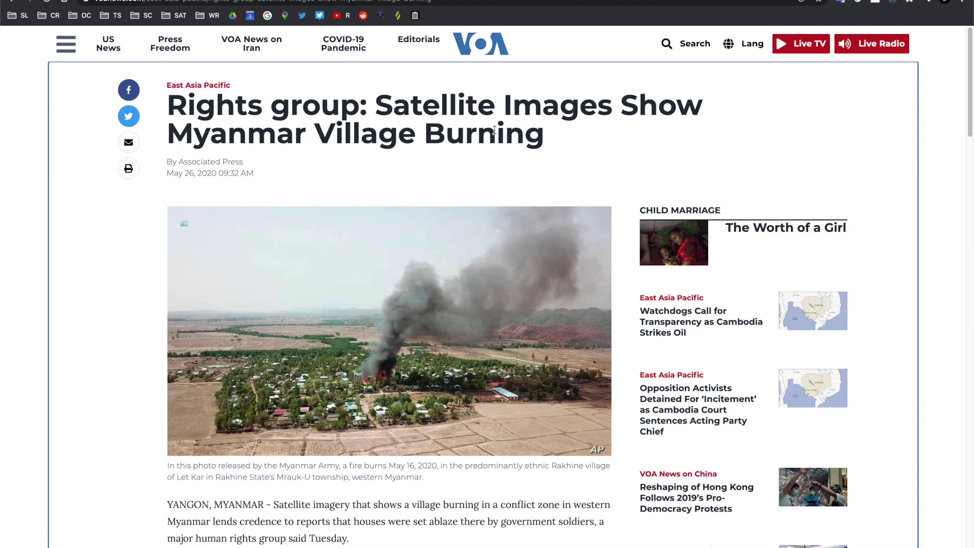
# Step: Run a Google reverse image search on the article's burning-village photo
pyautogui.scroll(-5, 638, 149)
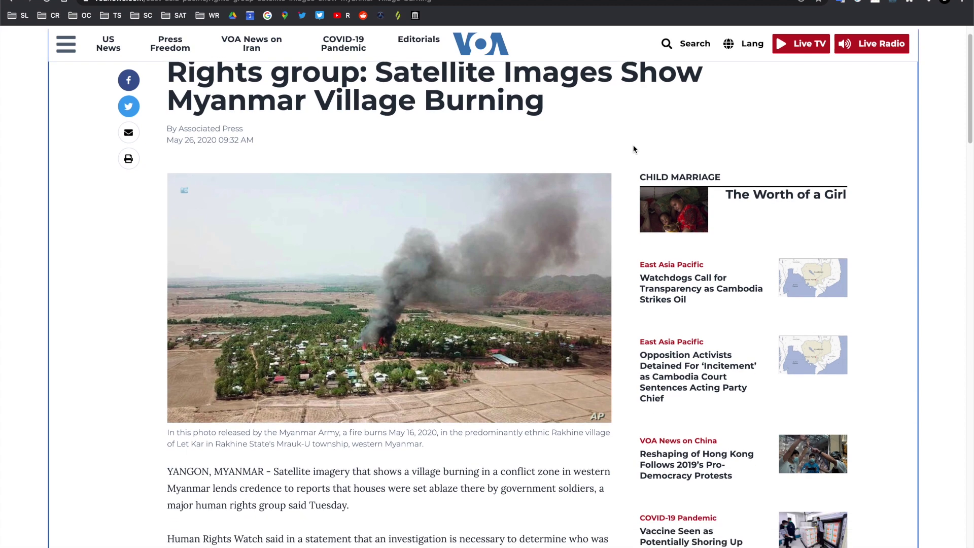
pyautogui.scroll(4, 624, 149)
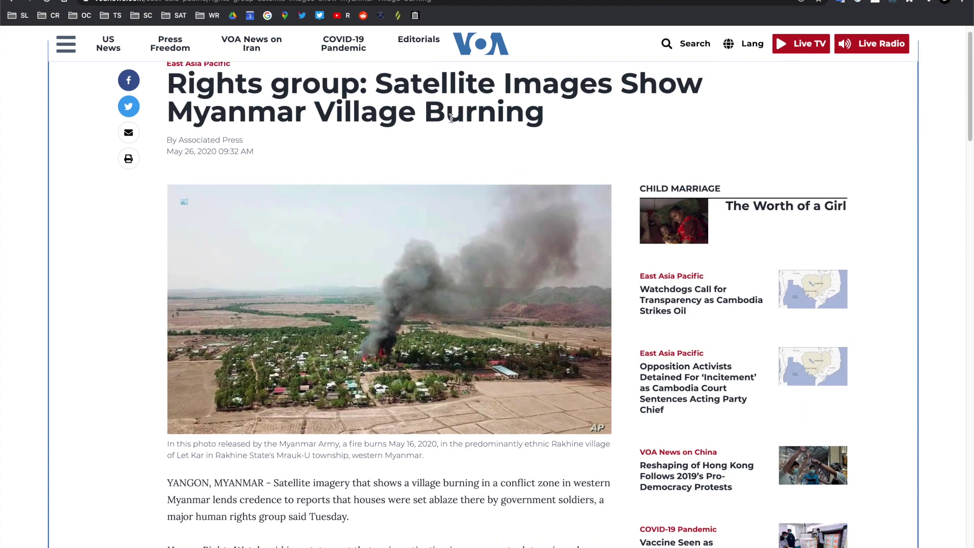
pyautogui.scroll(-3, 458, 233)
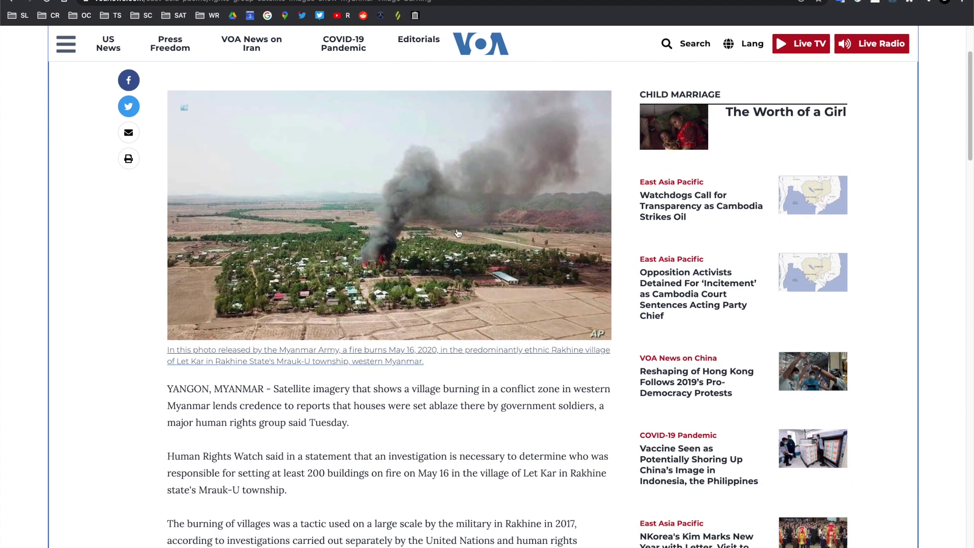
pyautogui.rightClick(366, 186)
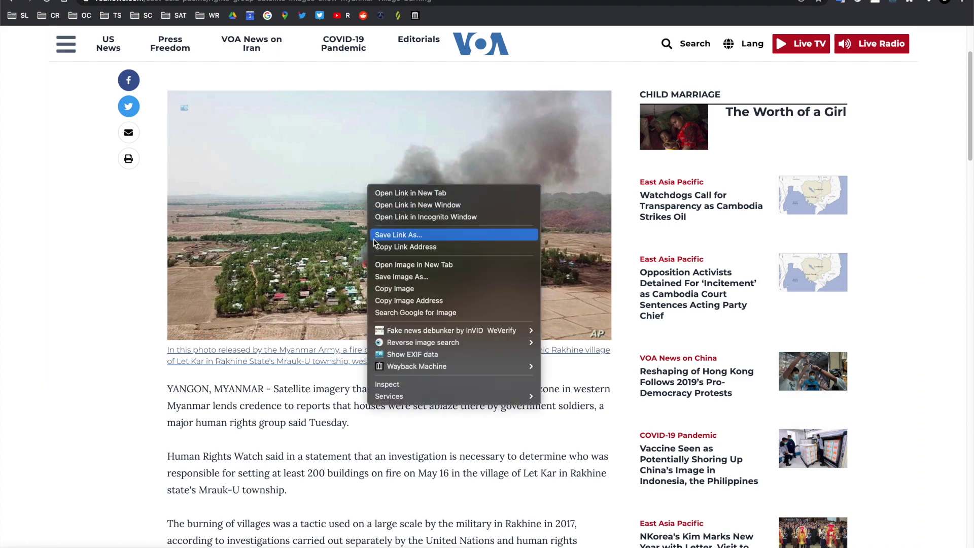
pyautogui.click(377, 312)
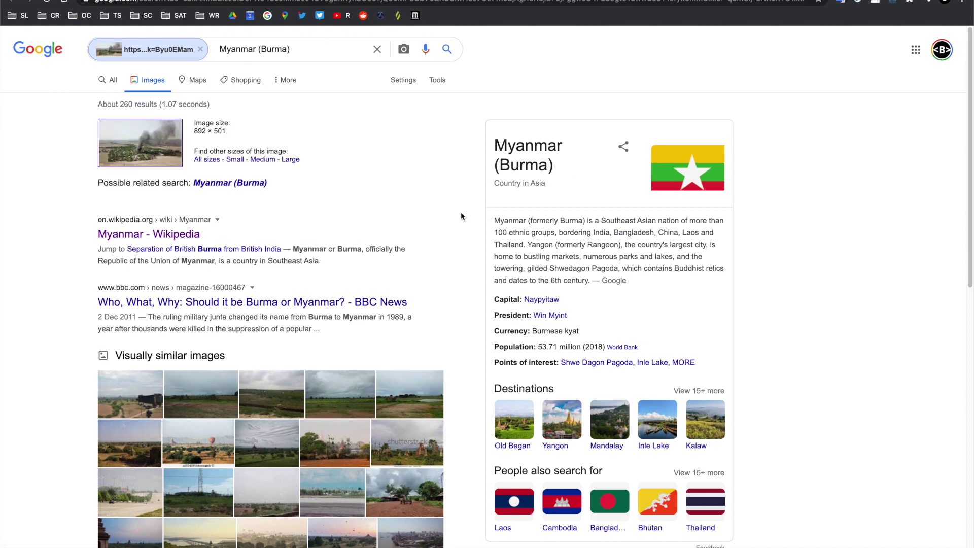
# Step: Review the image search results and open the Rakhine State Wikipedia article
pyautogui.scroll(-15, 461, 213)
pyautogui.scroll(15, 461, 217)
pyautogui.scroll(-15, 469, 101)
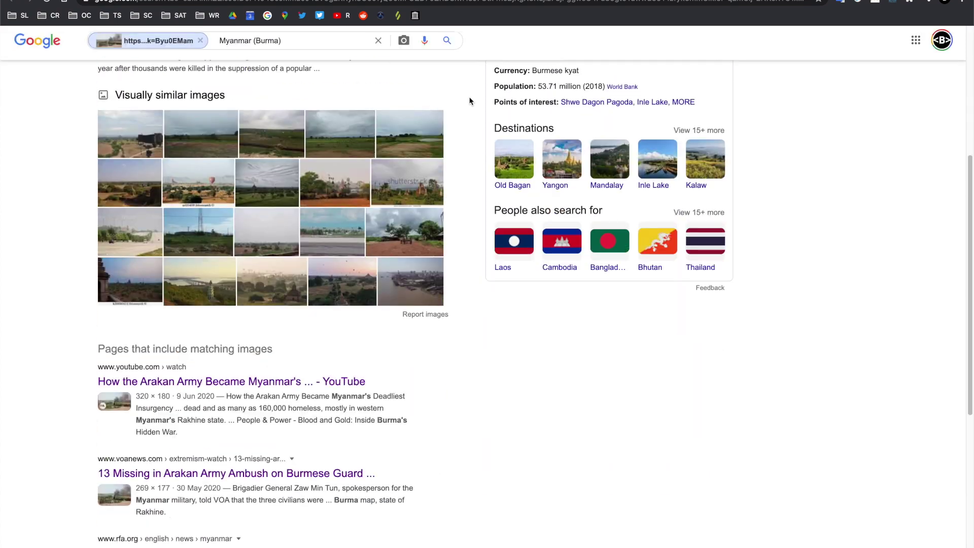
pyautogui.scroll(15, 470, 101)
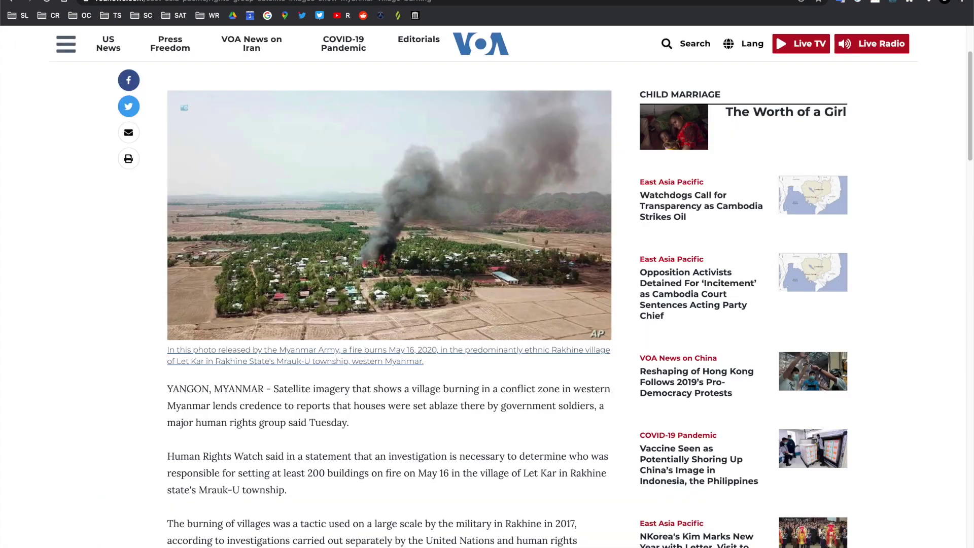
pyautogui.scroll(-3, 435, 278)
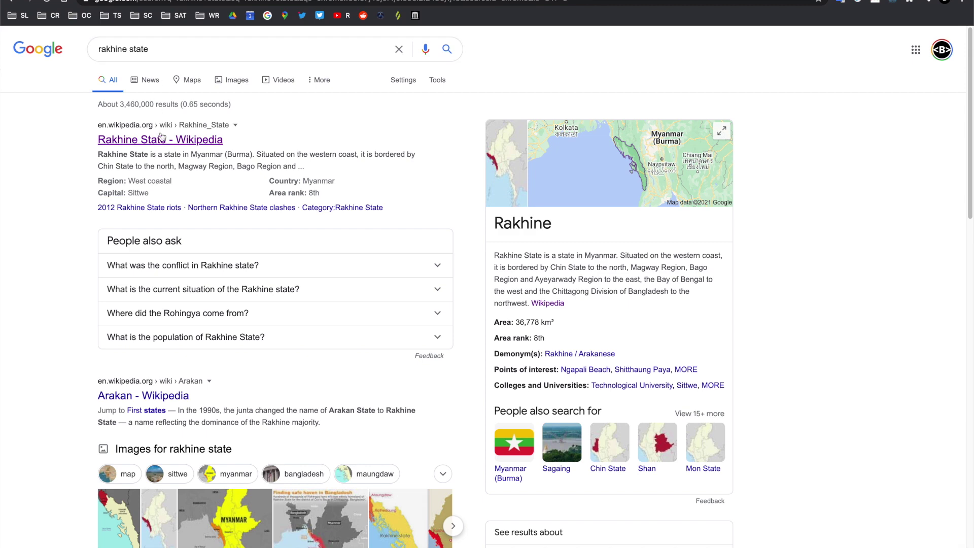
pyautogui.click(162, 140)
# Step: Replace the Myanmar (Burma) query with the Burmese name ရခိုင် ပြည်နယ် and search again
pyautogui.doubleClick(247, 183)
pyautogui.press('super+c')
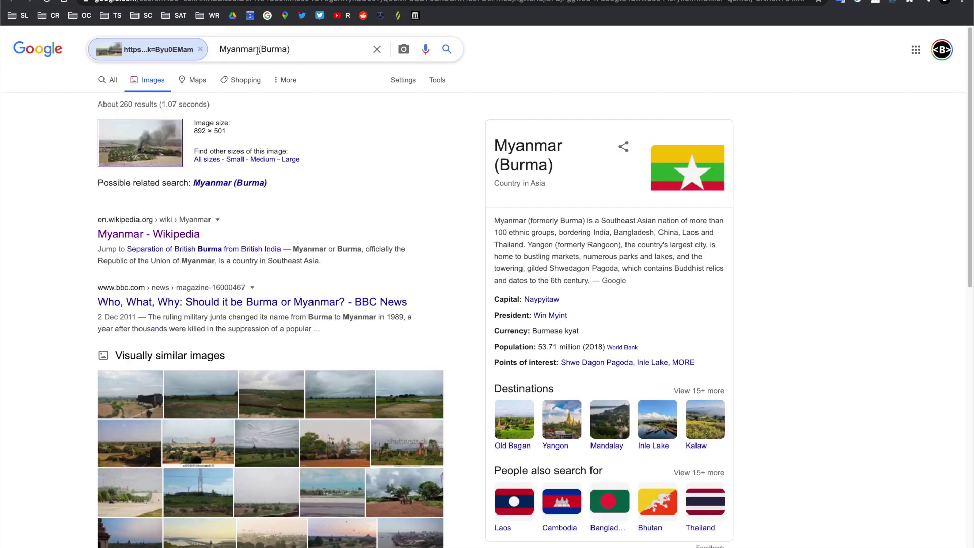
pyautogui.click(259, 48)
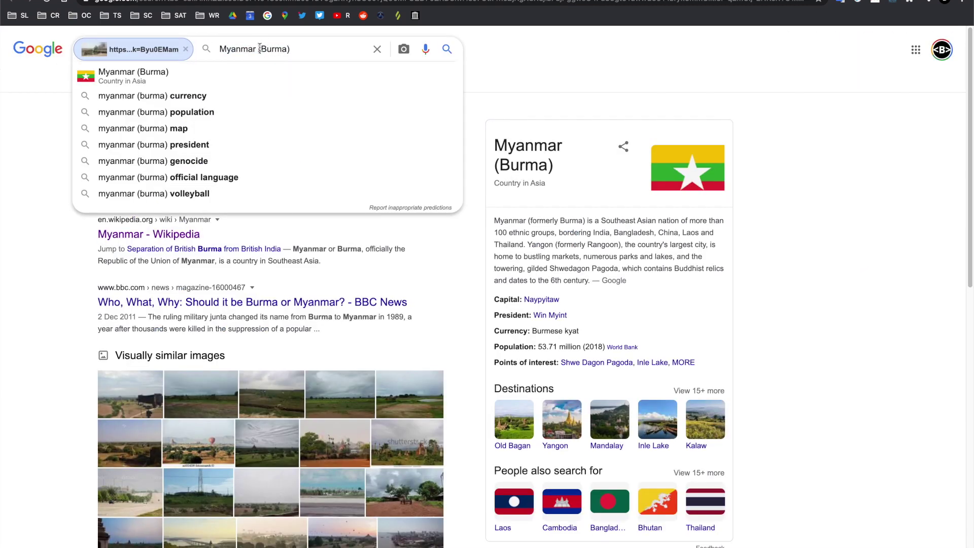
pyautogui.tripleClick(260, 48)
pyautogui.press('super+v')
pyautogui.press('Escape')
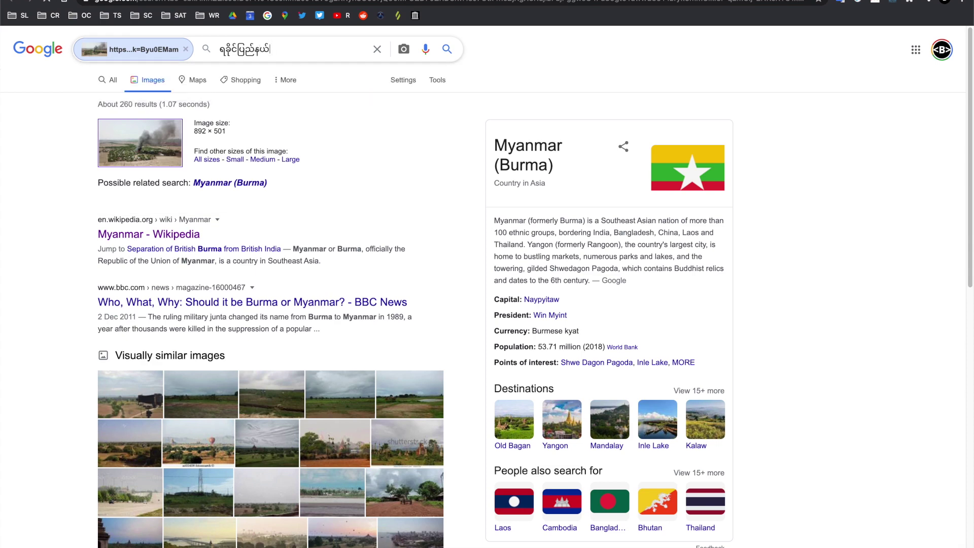
pyautogui.press('Return')
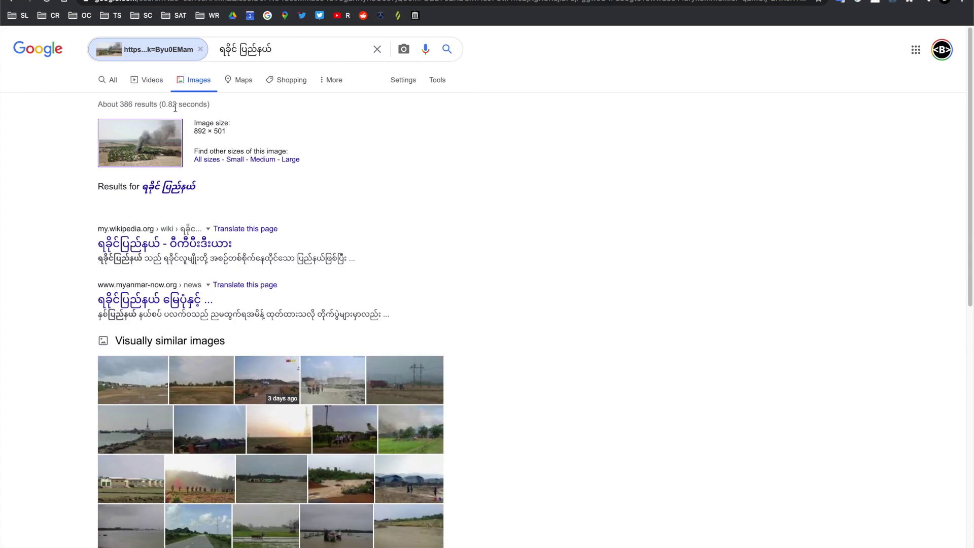
pyautogui.click(105, 57)
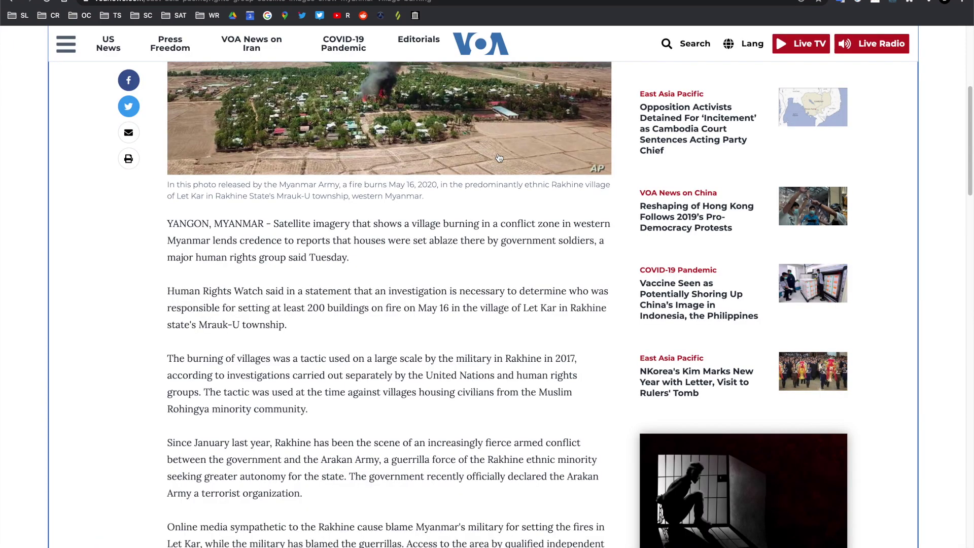
pyautogui.scroll(3, 367, 203)
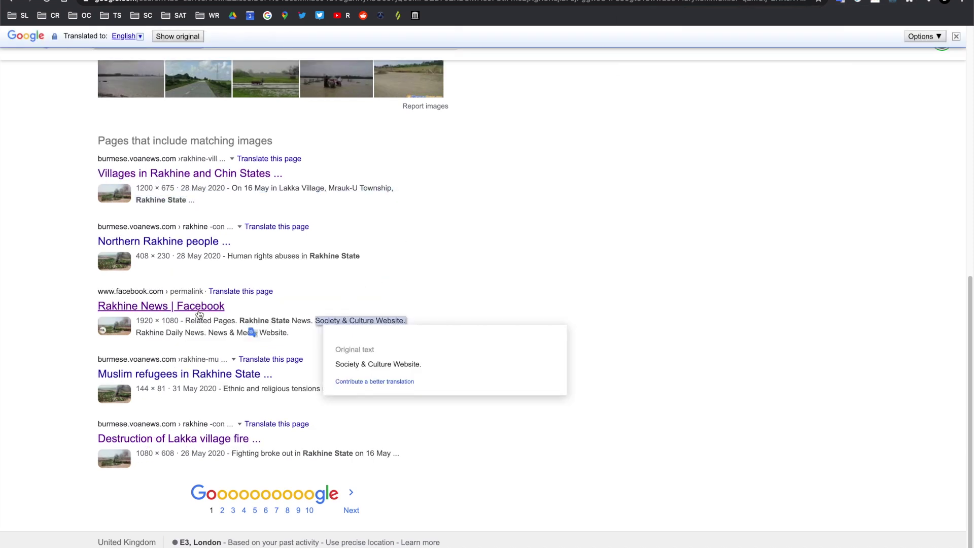
# Step: Open the 'Destruction of Lakka village fire' article from the matching-image pages
pyautogui.moveTo(172, 439)
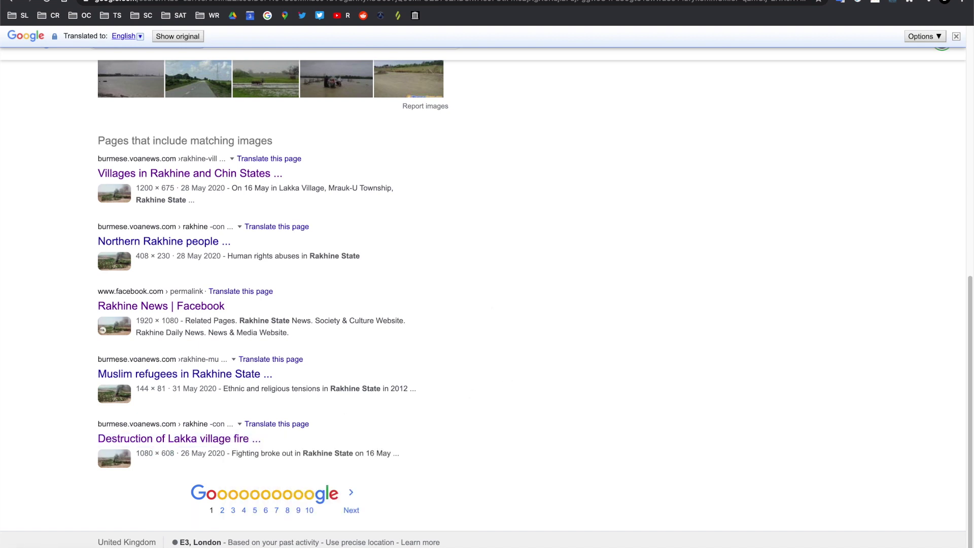
pyautogui.click(178, 439)
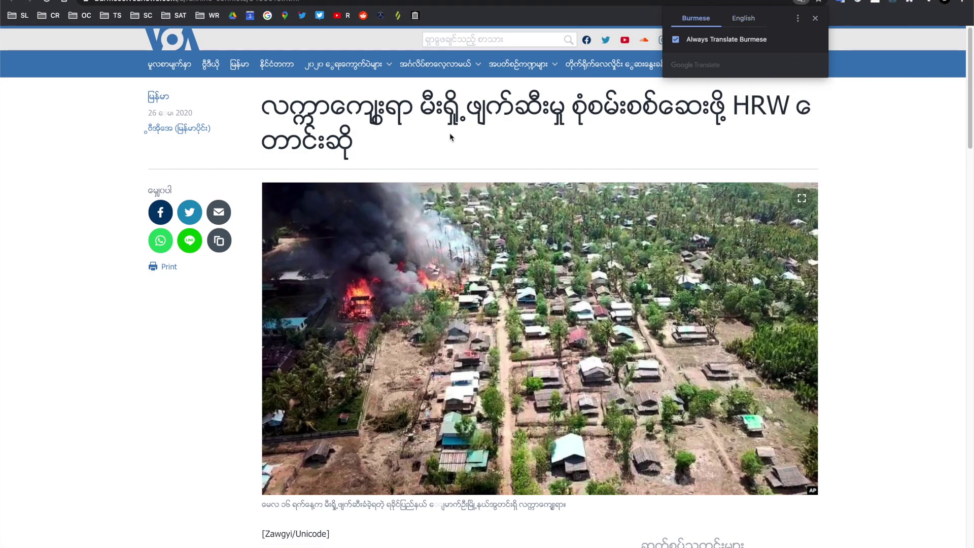
# Step: Translate the VOA Burmese Lakka article into English
pyautogui.scroll(-1, 450, 135)
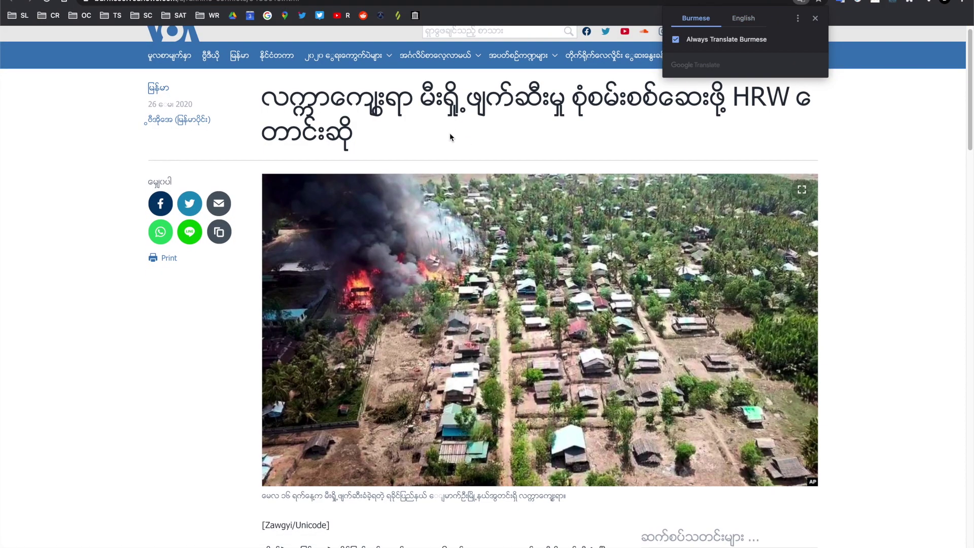
pyautogui.click(743, 19)
pyautogui.scroll(-5, 886, 144)
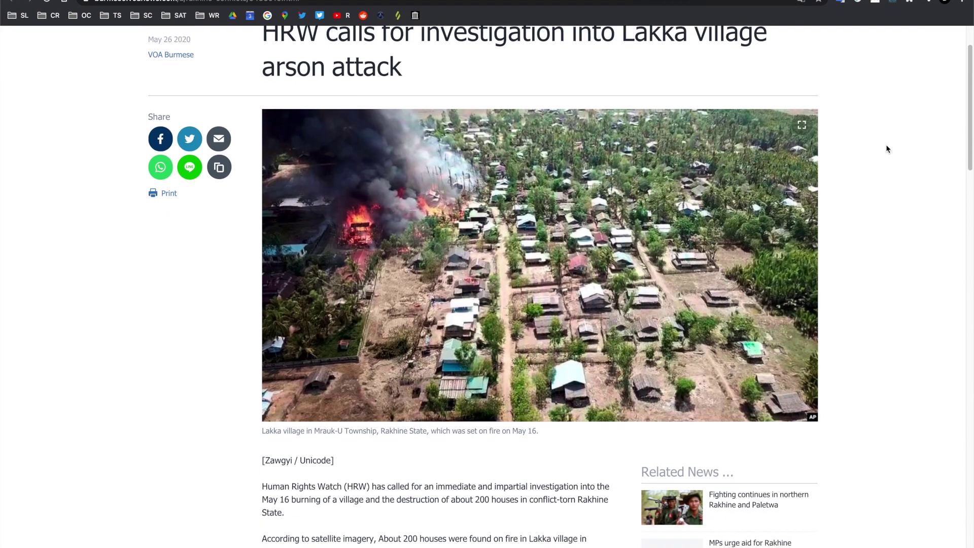
pyautogui.scroll(3, 341, 302)
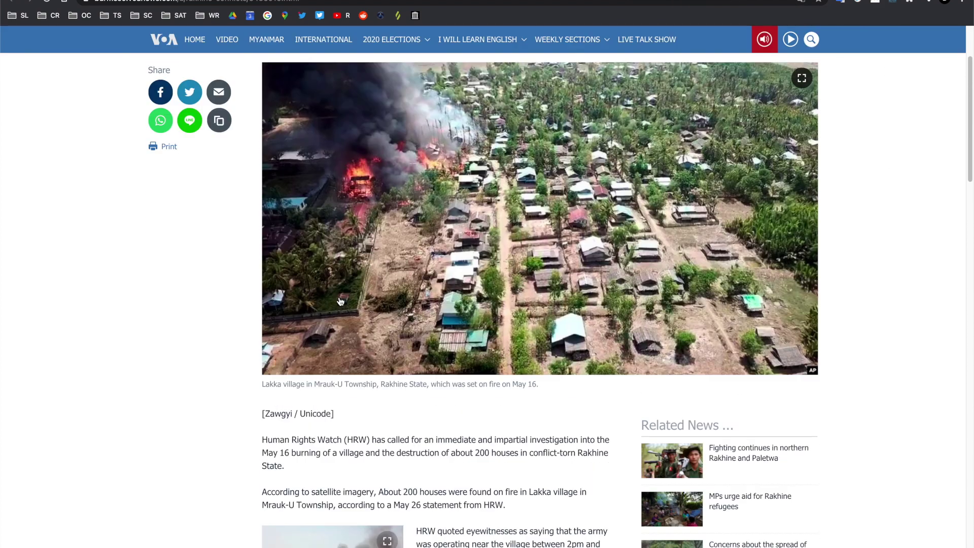
pyautogui.scroll(1, 341, 302)
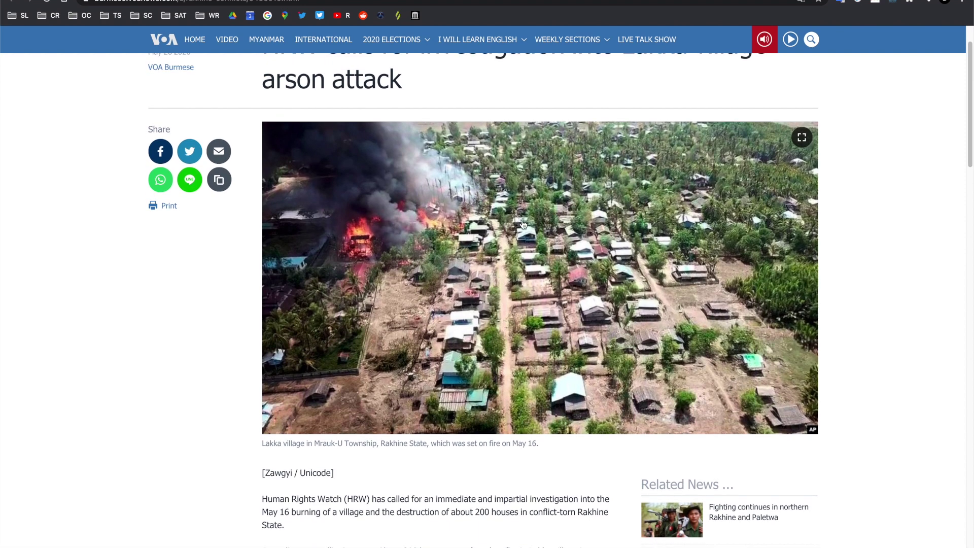
# Step: Bring the saved 1.jpeg photo over the article and compare it with the article image
pyautogui.press('super+Tab')
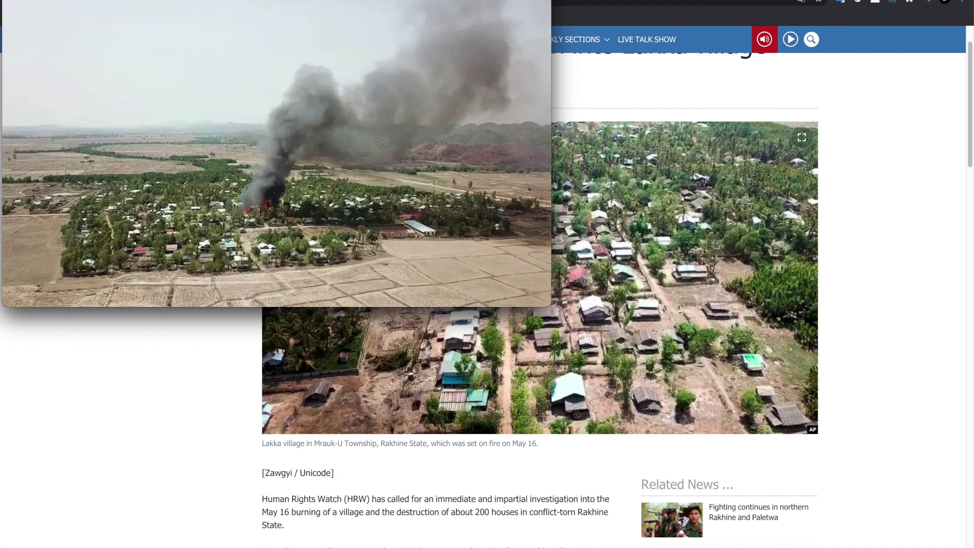
pyautogui.moveTo(466, 1); pyautogui.dragTo(483, 122)
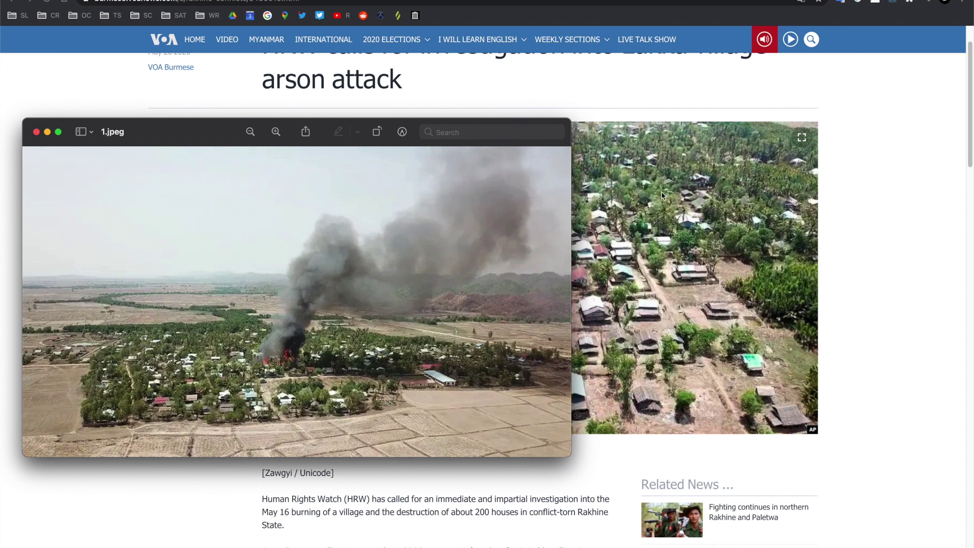
pyautogui.press('super+Tab')
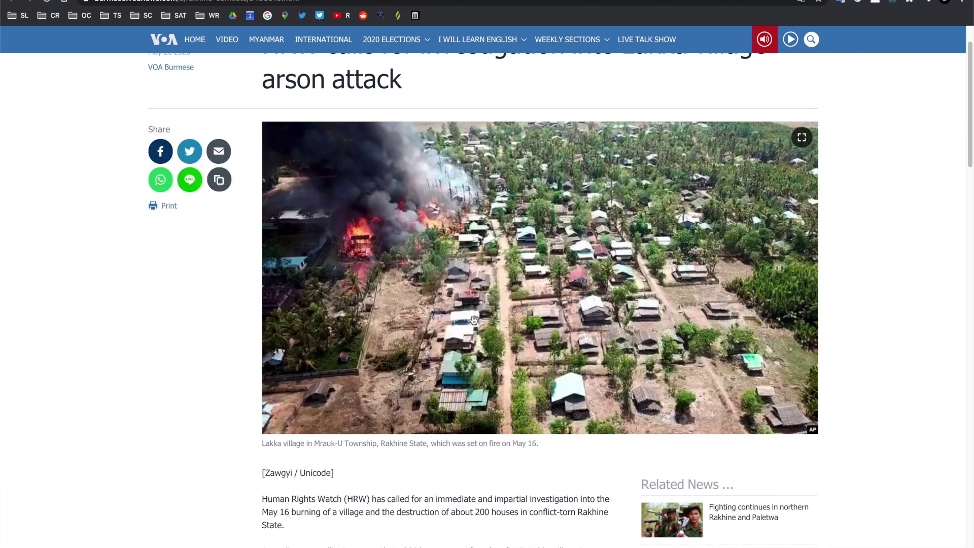
pyautogui.scroll(5, 299, 262)
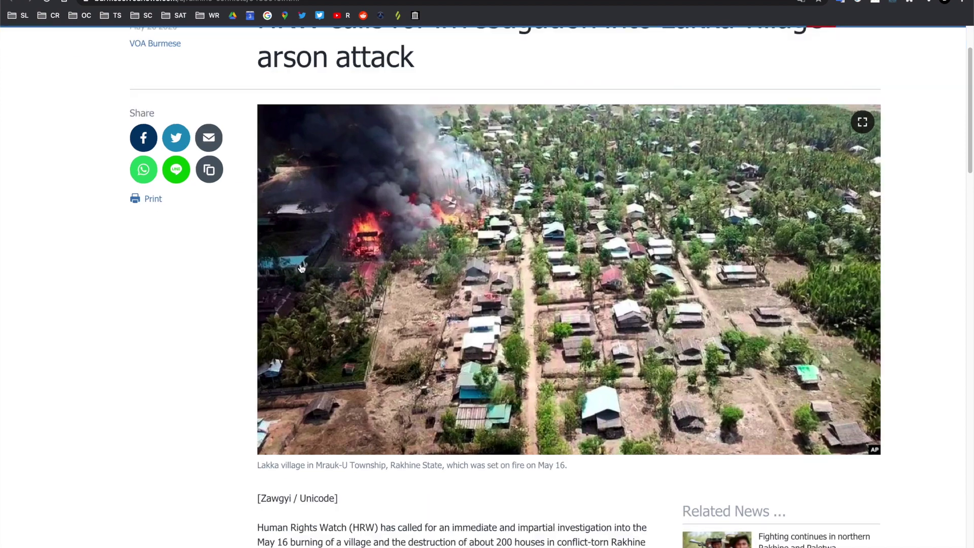
pyautogui.press('super+Tab')
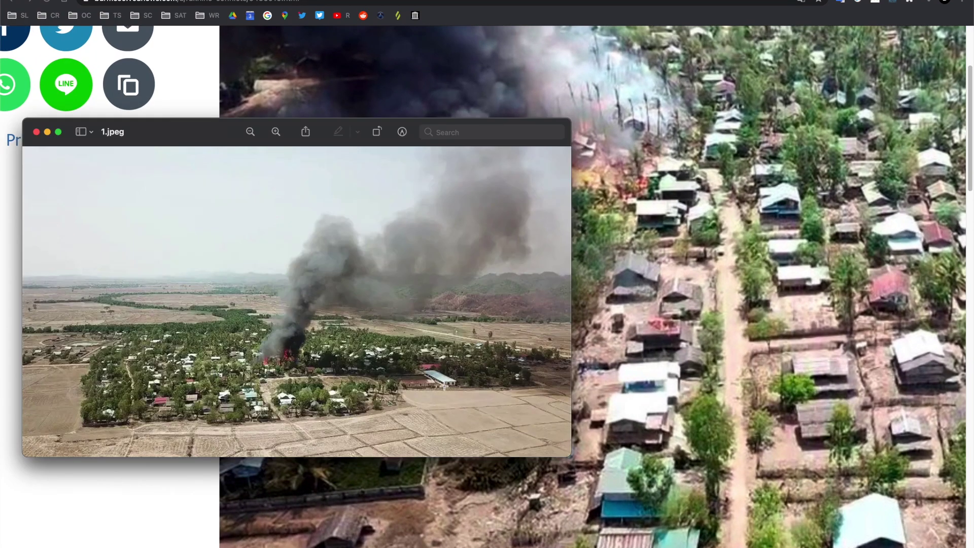
pyautogui.scroll(5, 444, 386)
pyautogui.scroll(-10, 445, 386)
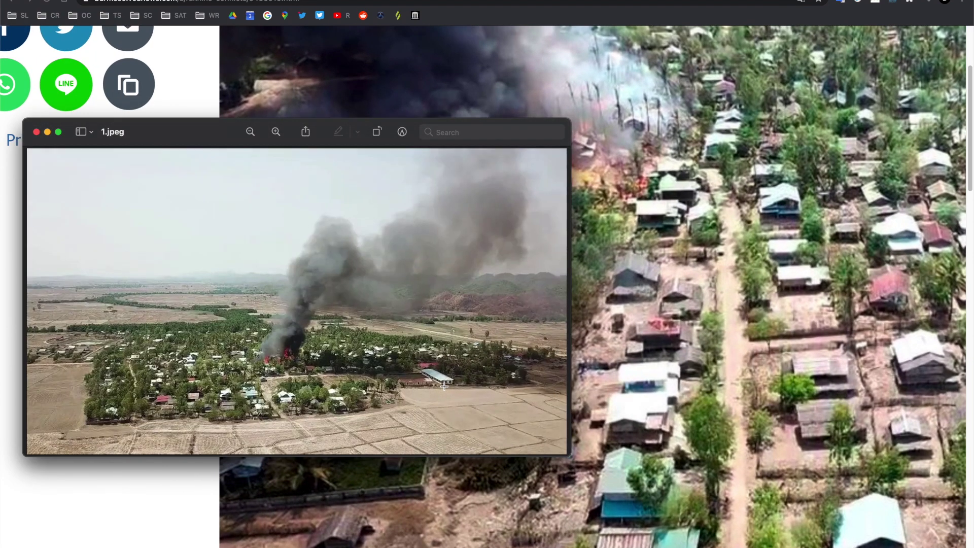
pyautogui.click(645, 320)
# Step: Move 1.jpeg up and to the right, then compare it against the article photos again
pyautogui.scroll(-5, 645, 321)
pyautogui.scroll(-5, 644, 321)
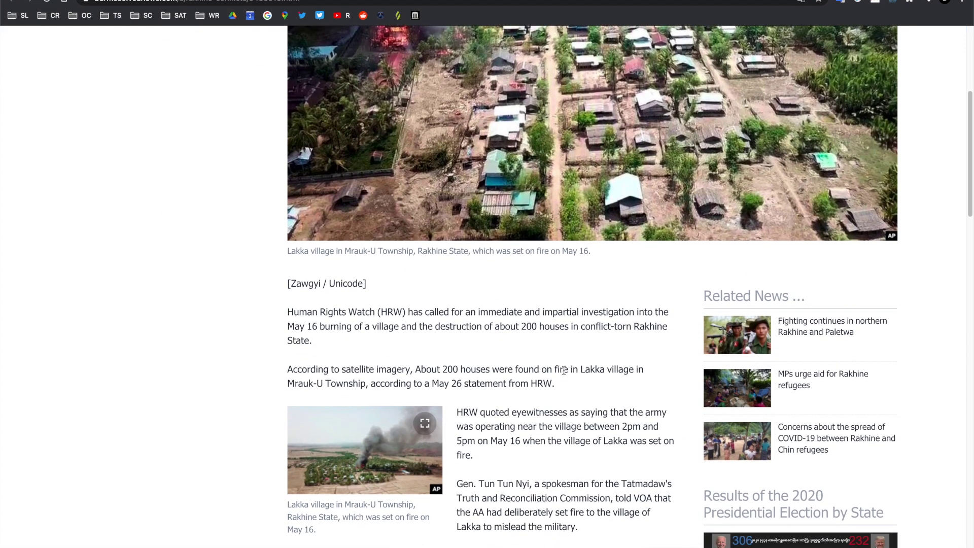
pyautogui.press('super+Tab')
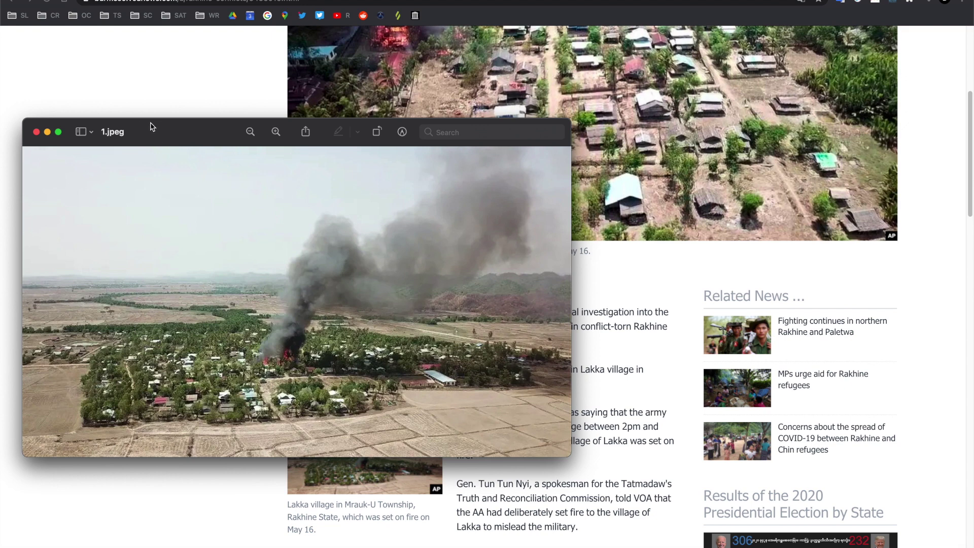
pyautogui.moveTo(153, 127); pyautogui.dragTo(461, 121)
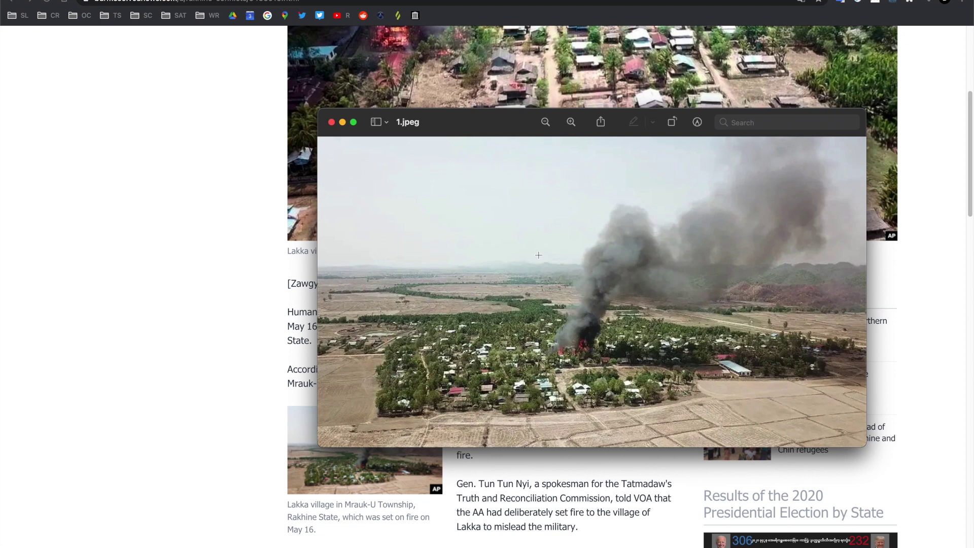
pyautogui.click(271, 285)
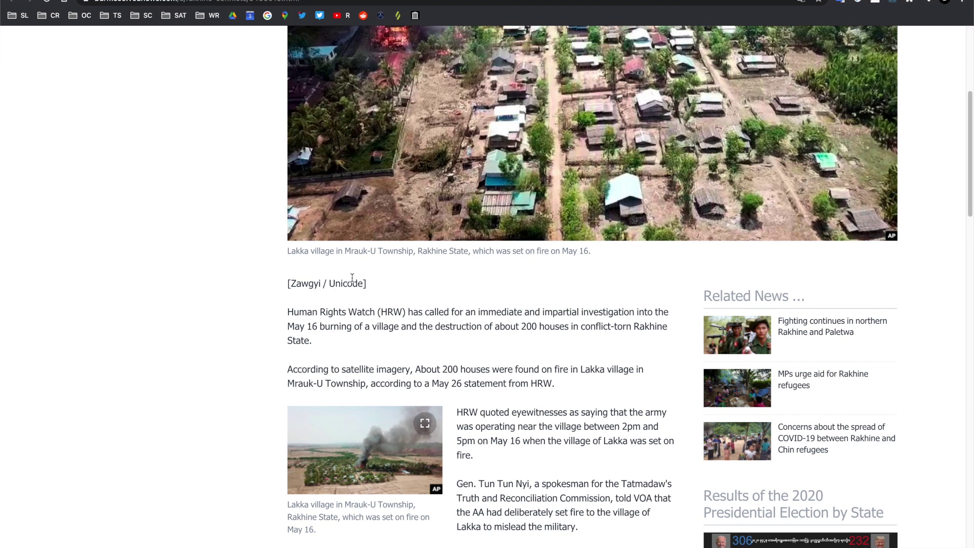
pyautogui.scroll(-1, 352, 278)
pyautogui.scroll(7, 484, 140)
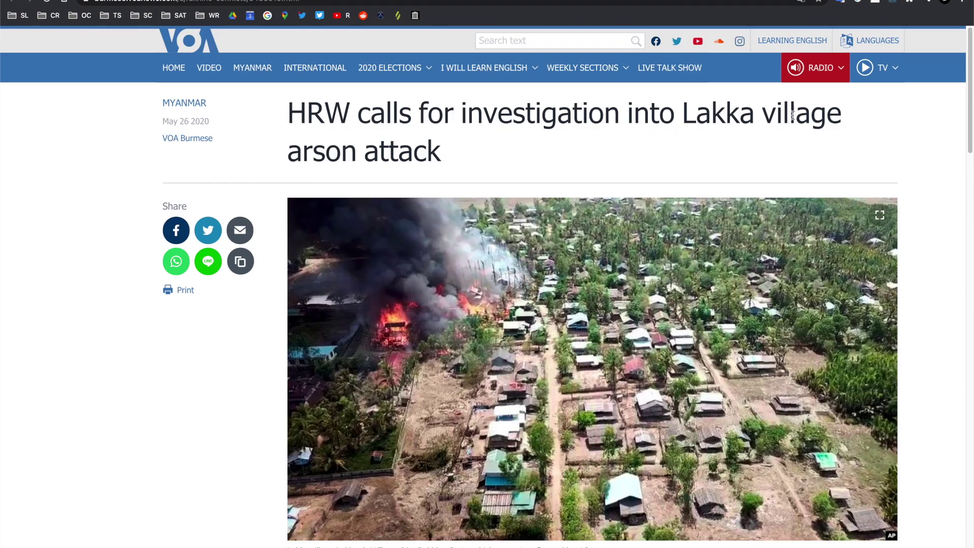
# Step: Switch the article to its original Burmese text and back to English
pyautogui.click(801, 1)
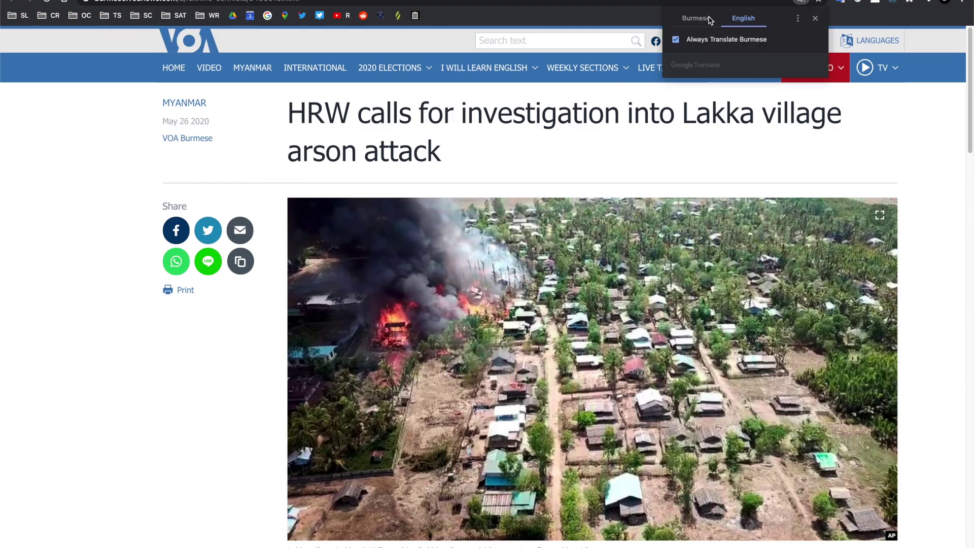
pyautogui.click(708, 18)
pyautogui.click(743, 18)
pyautogui.scroll(-10, 500, 119)
pyautogui.click(526, 148)
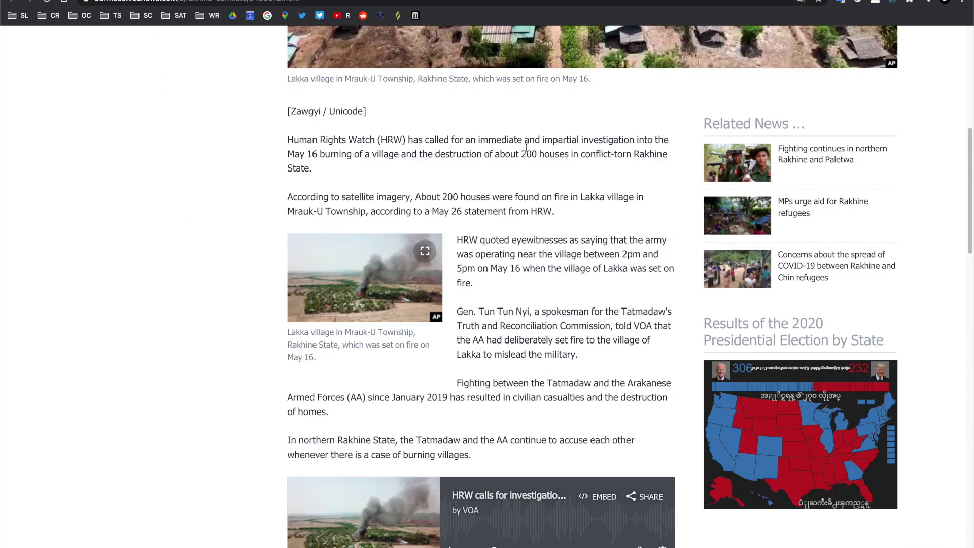
# Step: Scroll to the photo captioned Lakka village, Mrauk-U Township, Rakhine State, burned May 16
pyautogui.scroll(-1, 527, 196)
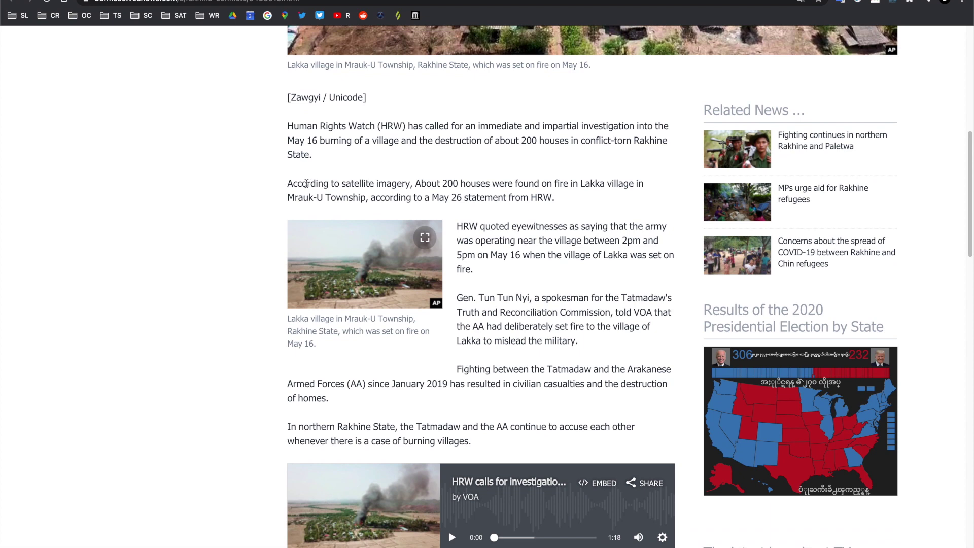
pyautogui.scroll(-1, 306, 183)
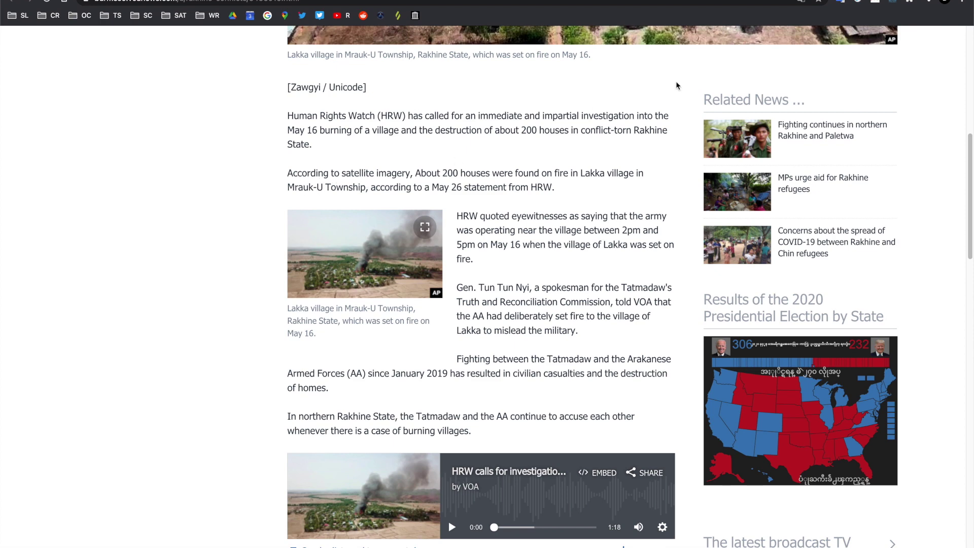
pyautogui.scroll(6, 942, 146)
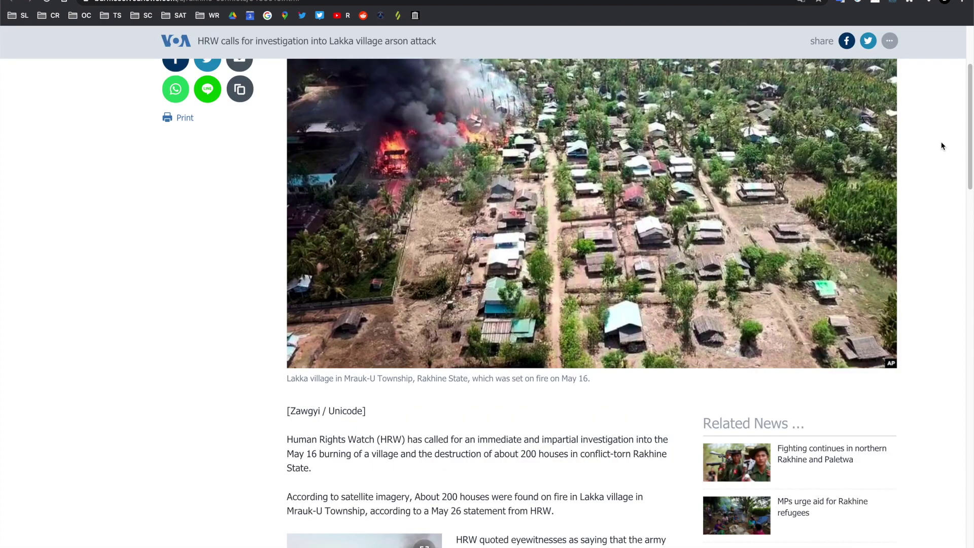
pyautogui.scroll(4, 942, 146)
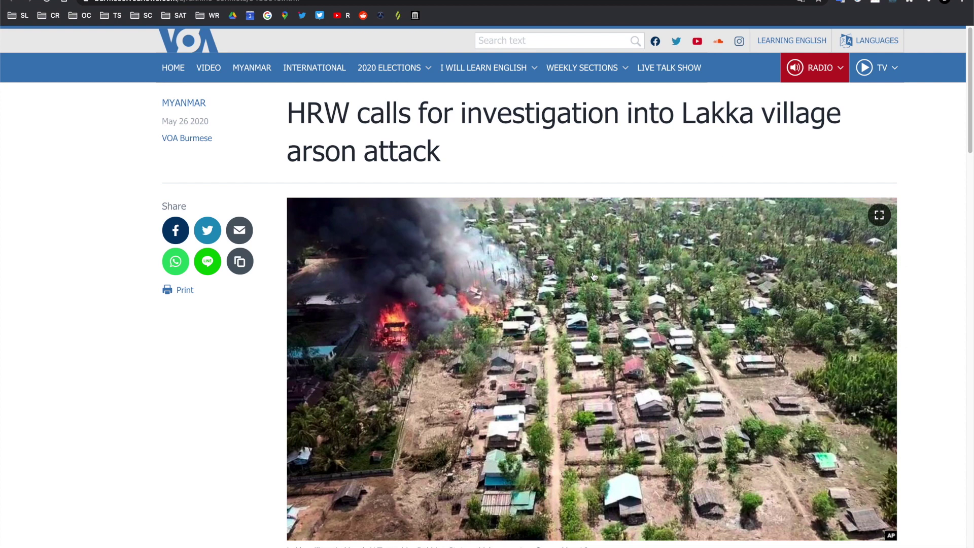
pyautogui.scroll(-3, 917, 184)
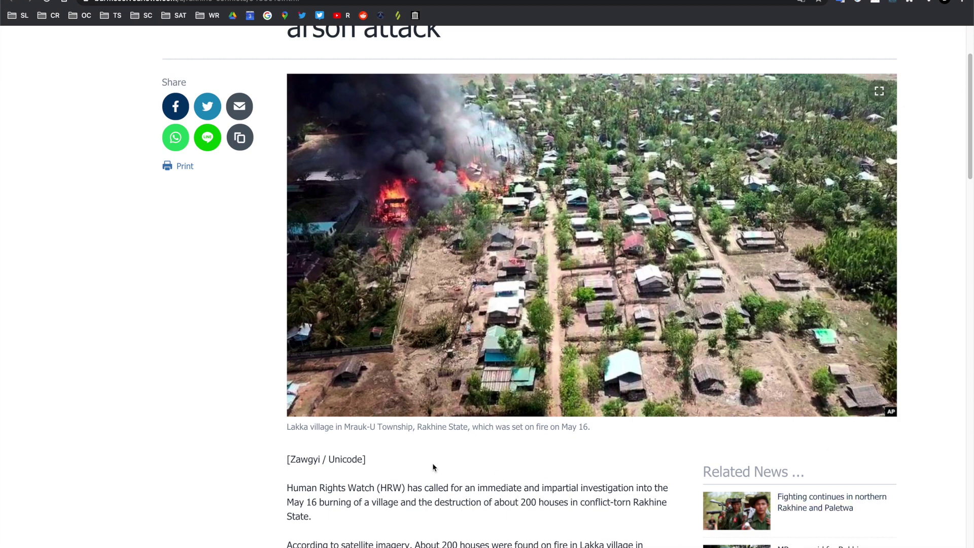
pyautogui.scroll(-1, 435, 464)
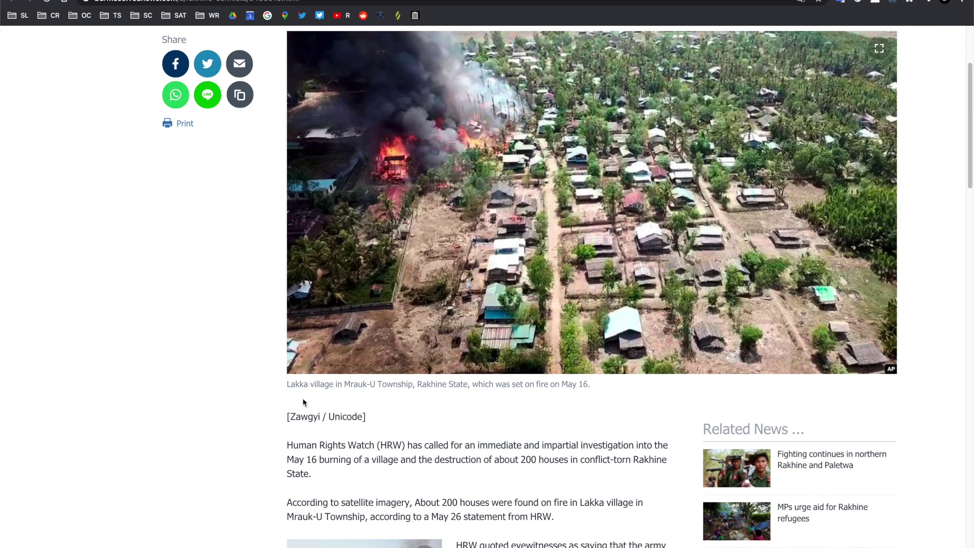
pyautogui.scroll(1, 504, 218)
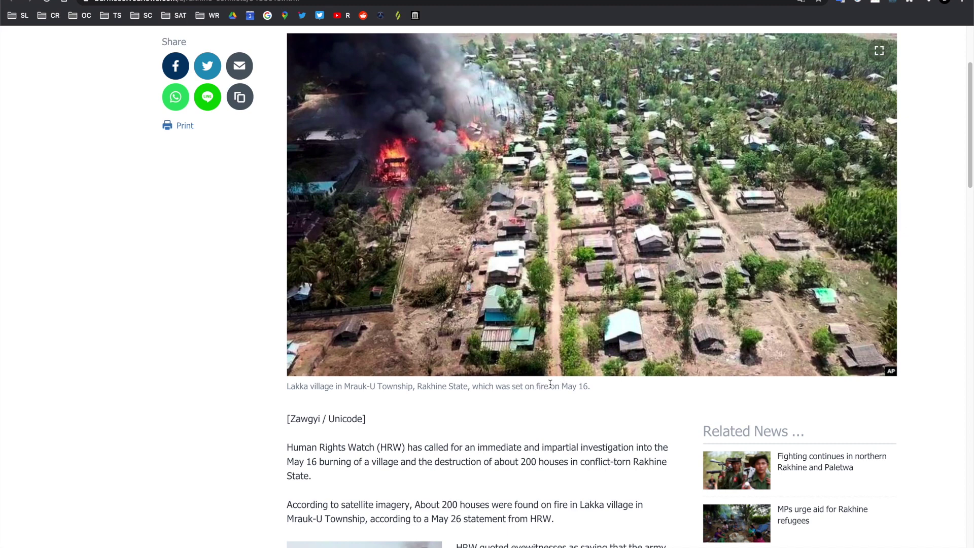
# Step: Restore the article's Burmese original and translate the caption's place names as 'Lakka Village in Mrauk-U Township'
pyautogui.click(801, 2)
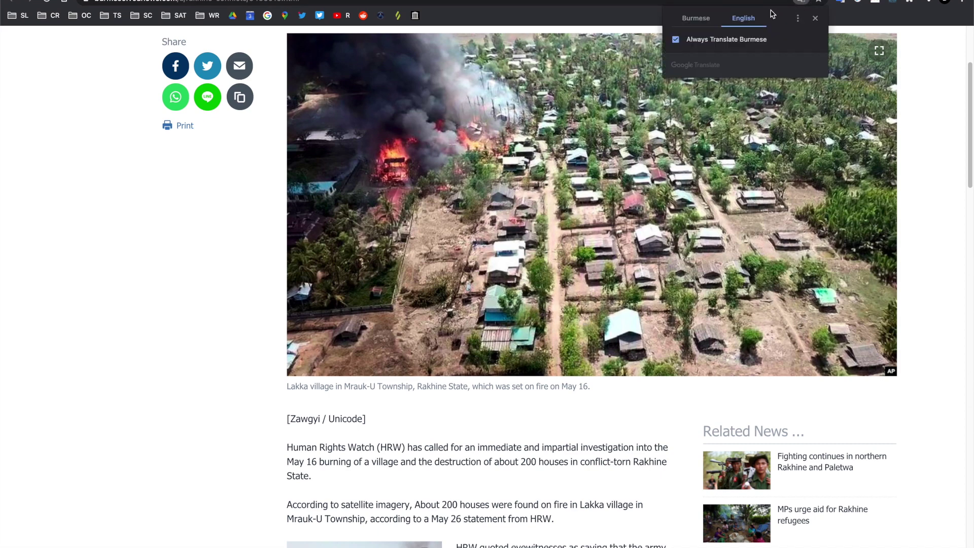
pyautogui.click(696, 19)
pyautogui.moveTo(621, 389); pyautogui.dragTo(467, 388)
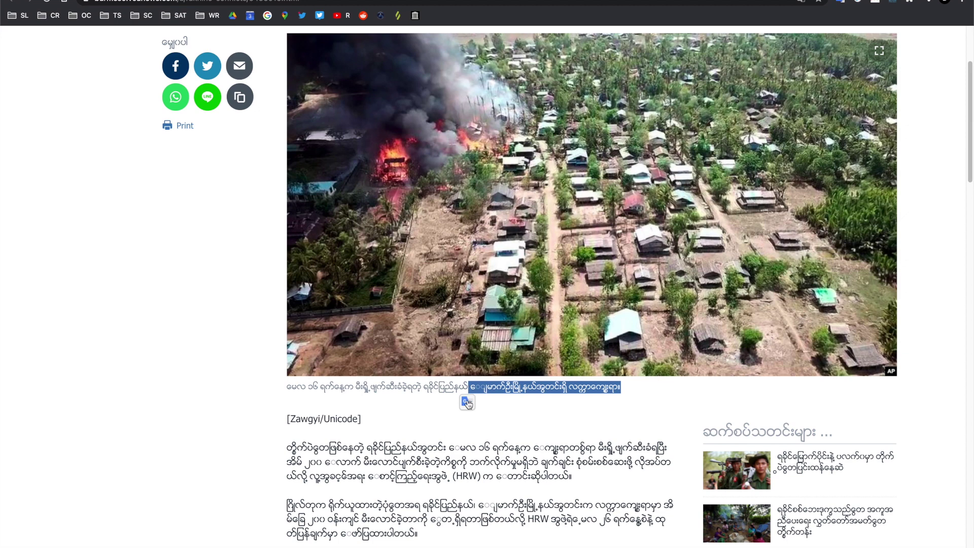
pyautogui.click(467, 403)
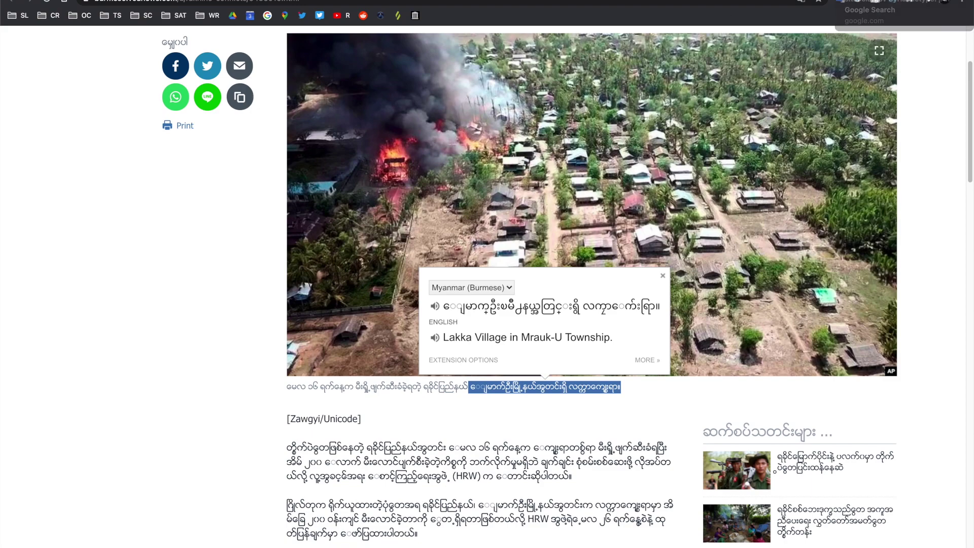
pyautogui.hotkey('ctrl', 't')
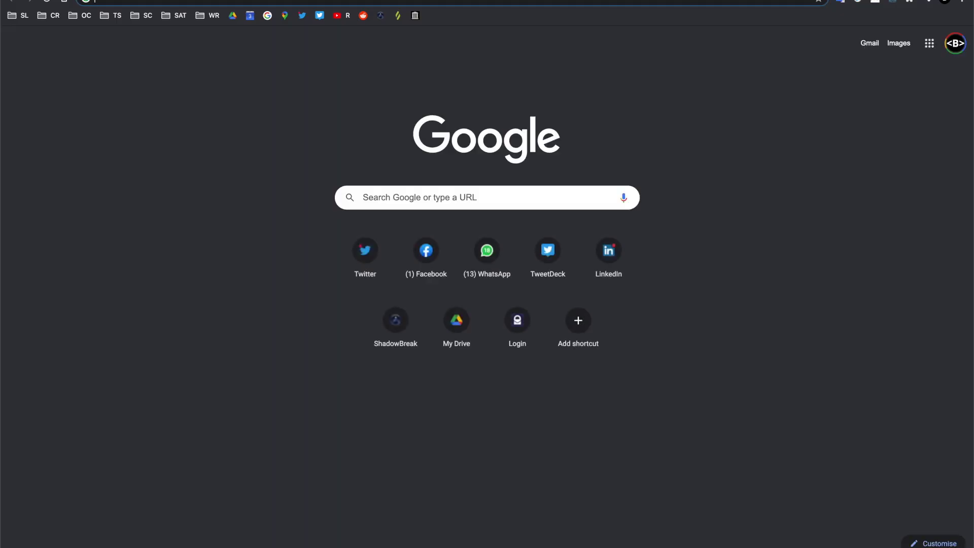
# Step: Search Google for the copied Burmese caption place names
pyautogui.click(576, 200)
pyautogui.write('ေျမာက္ဦးၿမိဳ႕နယ္အတြင္းရွိ လကၠာေက်းရြာ။')
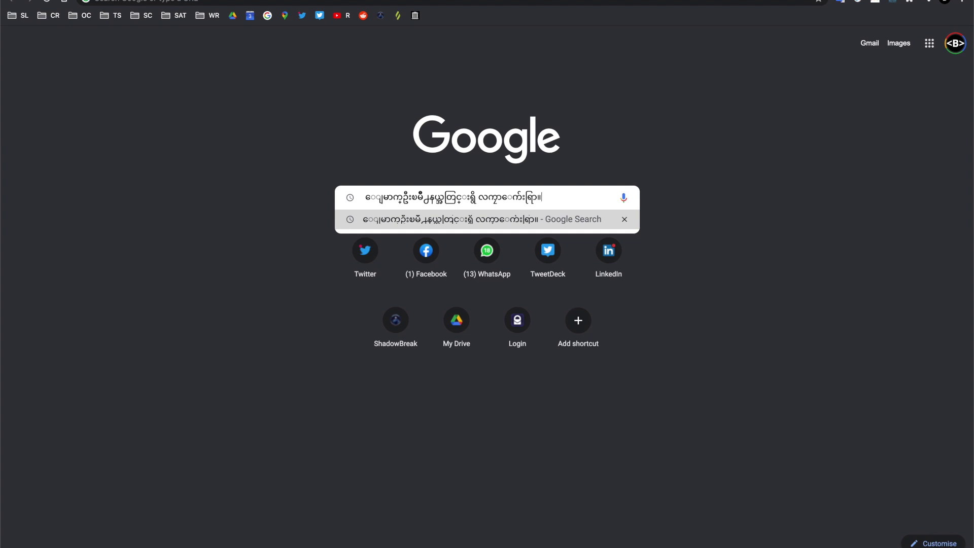
pyautogui.press('Return')
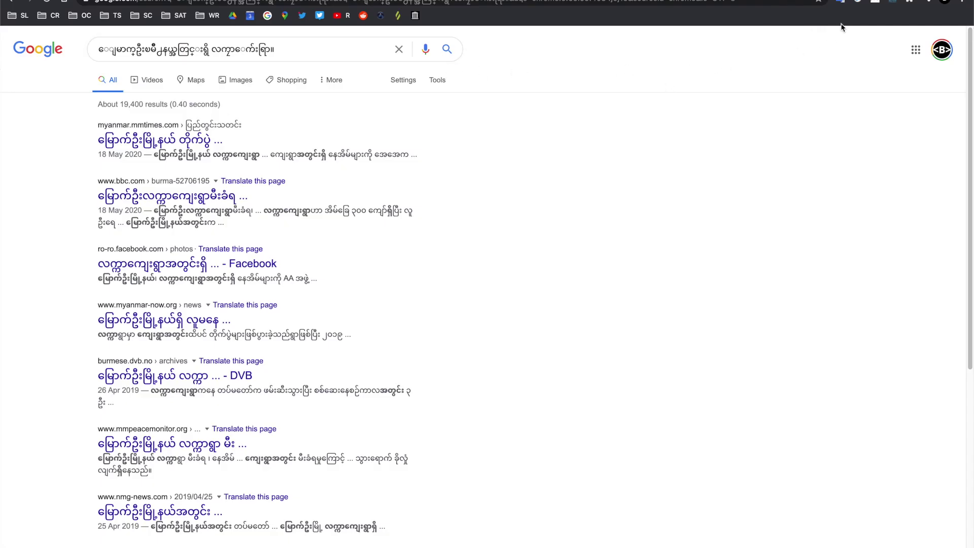
# Step: Translate the search results page into English and switch to the image results
pyautogui.click(842, 3)
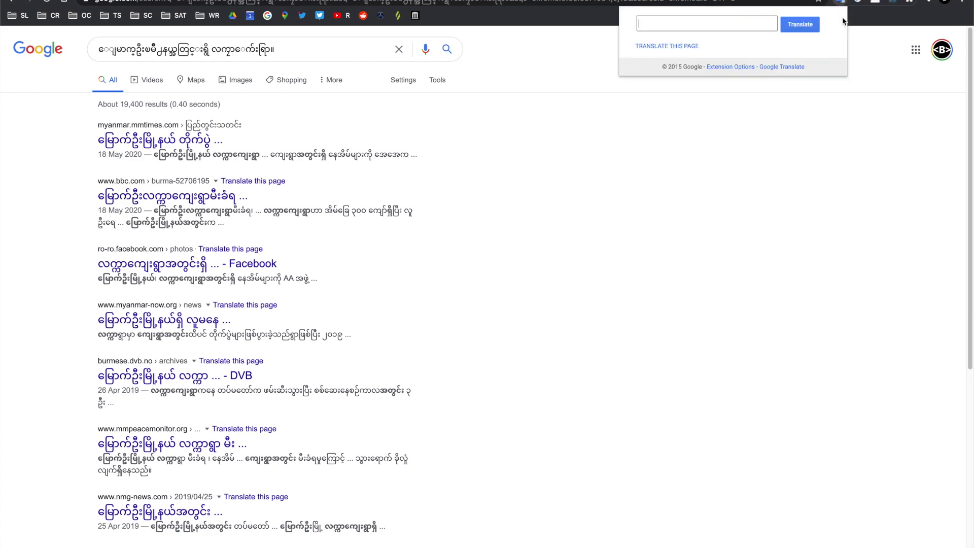
pyautogui.click(656, 46)
pyautogui.scroll(-5, 546, 189)
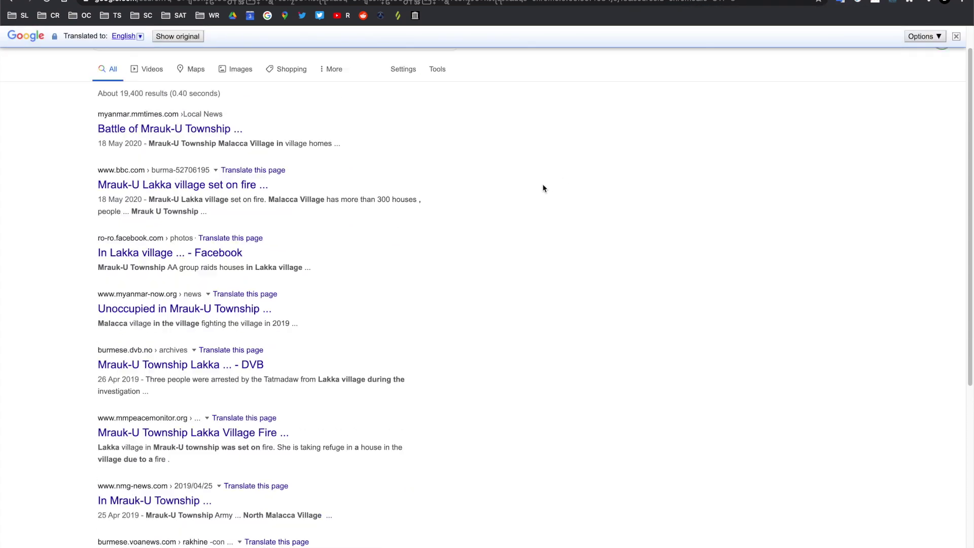
pyautogui.scroll(-5, 543, 188)
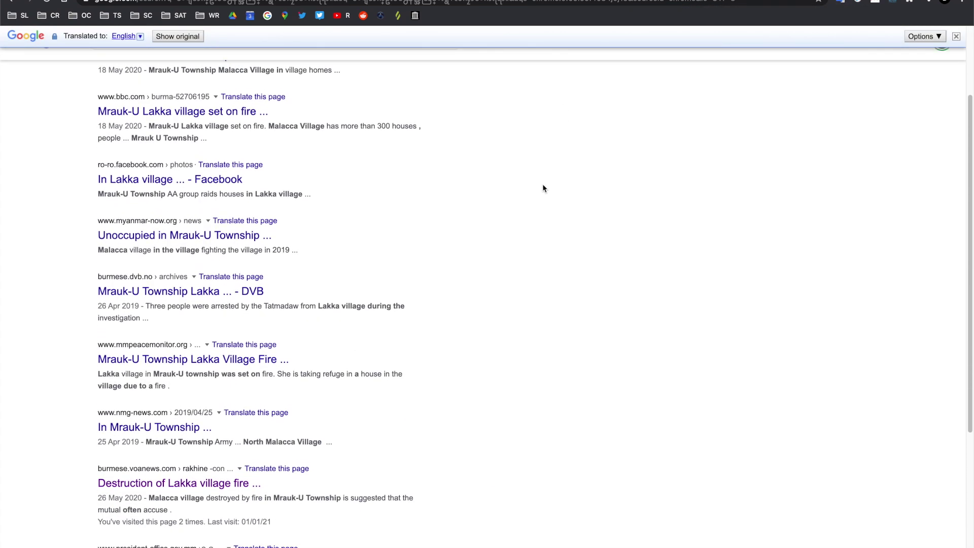
pyautogui.scroll(-4, 543, 188)
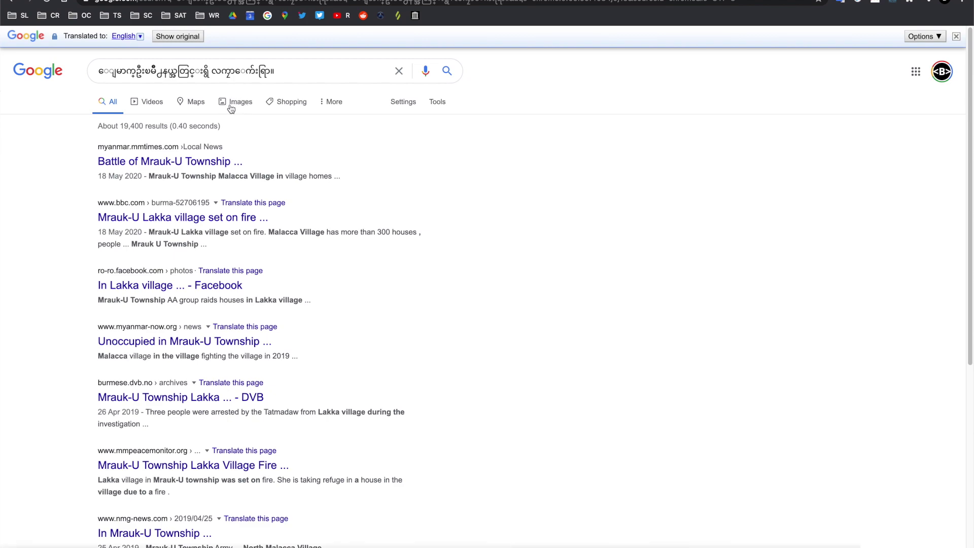
pyautogui.click(235, 102)
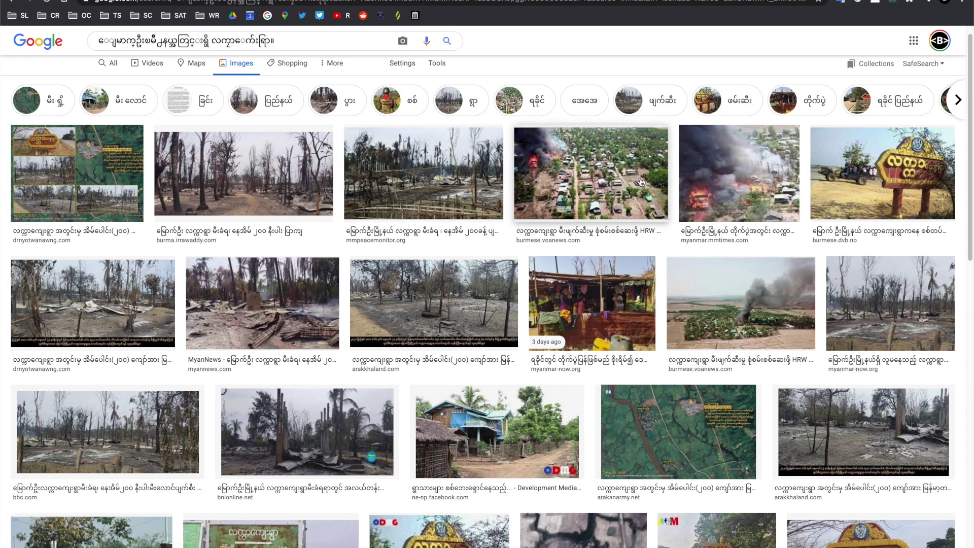
# Step: Browse the Lakka image results and preview the Myanmar Times village fire photo
pyautogui.scroll(-2, 653, 186)
pyautogui.scroll(-8, 653, 185)
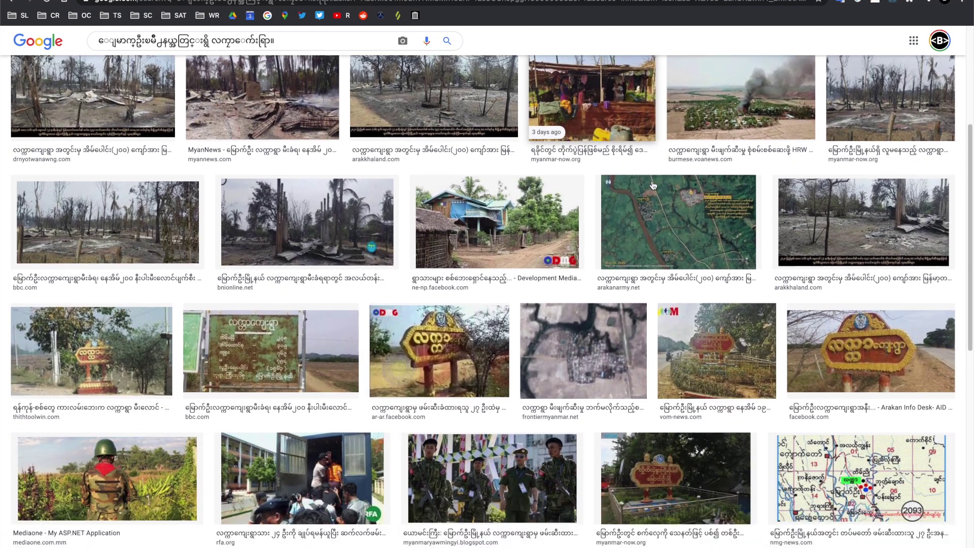
pyautogui.scroll(-5, 583, 190)
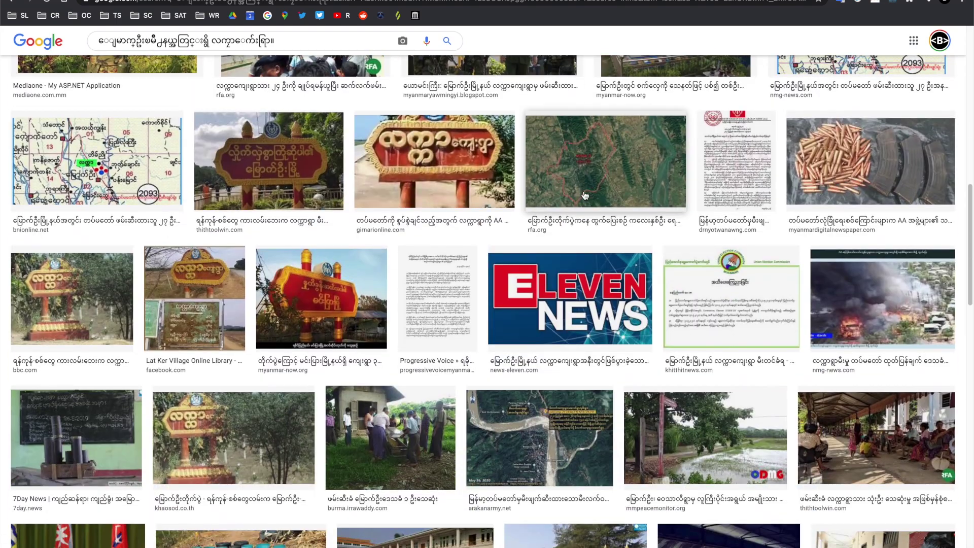
pyautogui.scroll(-6, 585, 196)
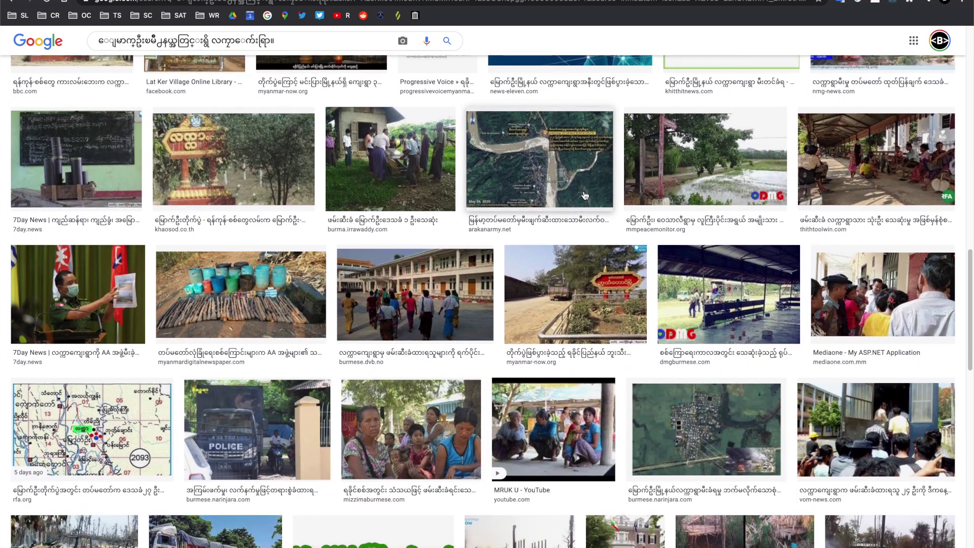
pyautogui.scroll(-1, 585, 196)
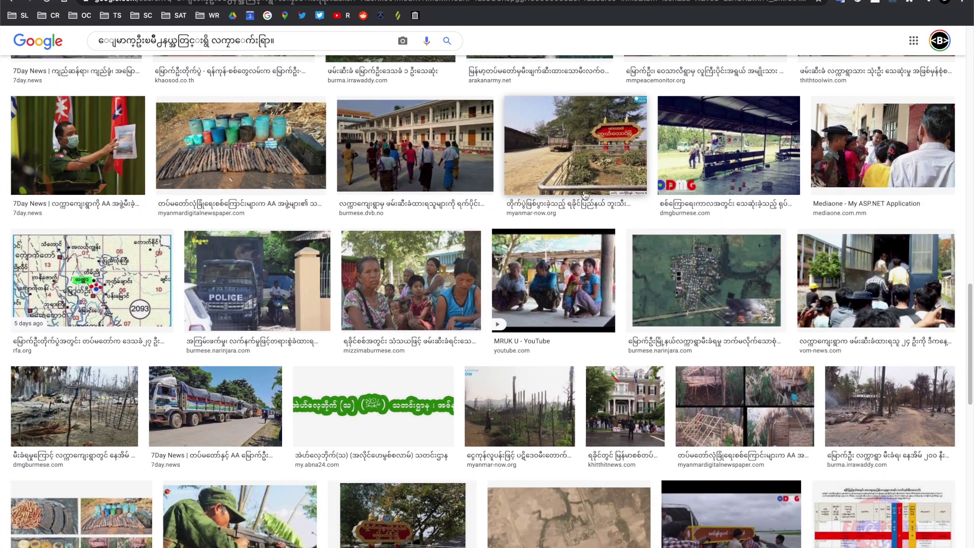
pyautogui.scroll(-8, 629, 220)
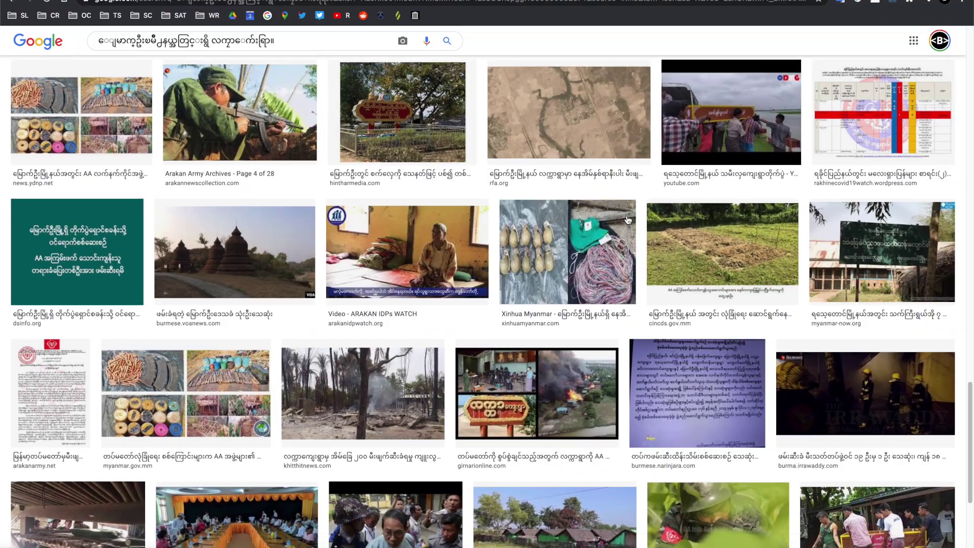
pyautogui.scroll(-12, 628, 219)
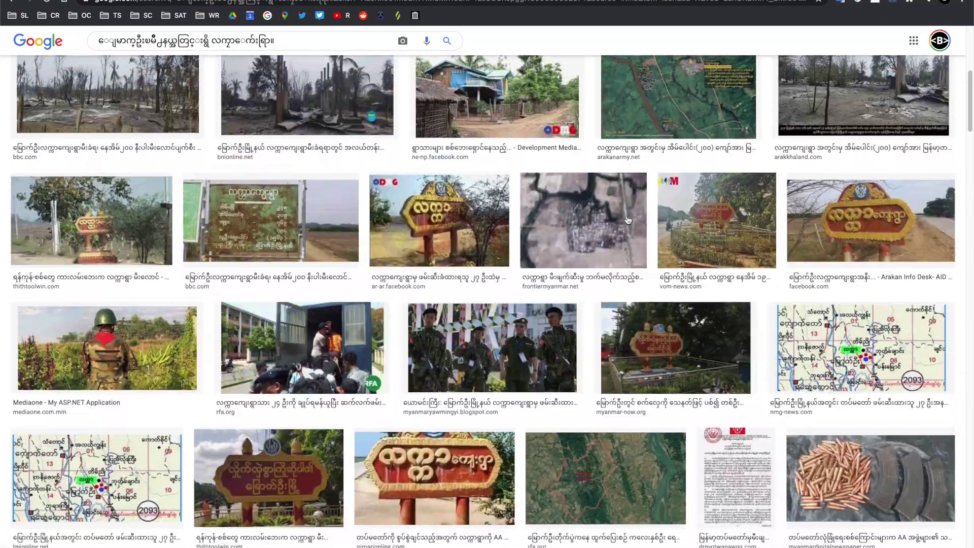
pyautogui.scroll(7, 628, 220)
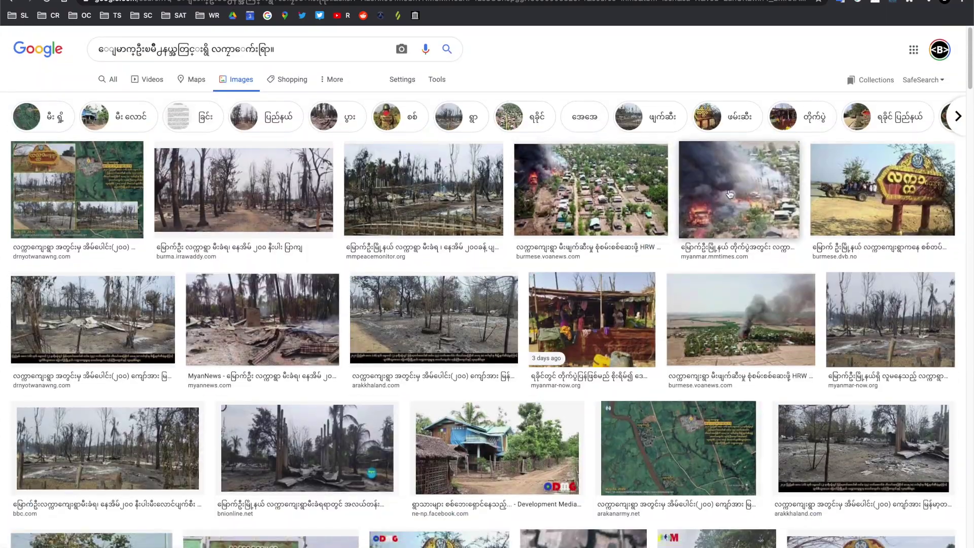
pyautogui.click(730, 195)
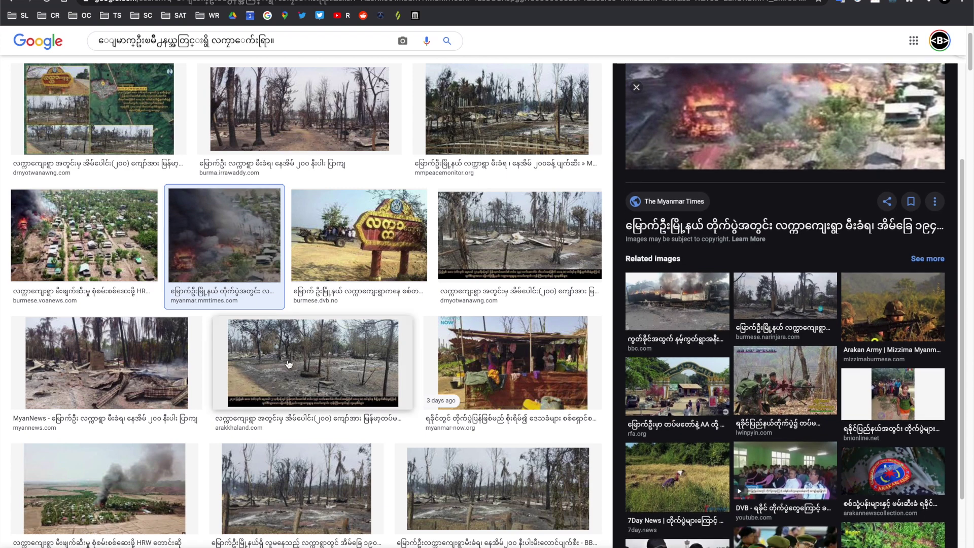
# Step: Preview the first result's map-and-photo collage of the Lakka village fire
pyautogui.scroll(-1, 289, 364)
pyautogui.scroll(2, 289, 365)
pyautogui.click(99, 109)
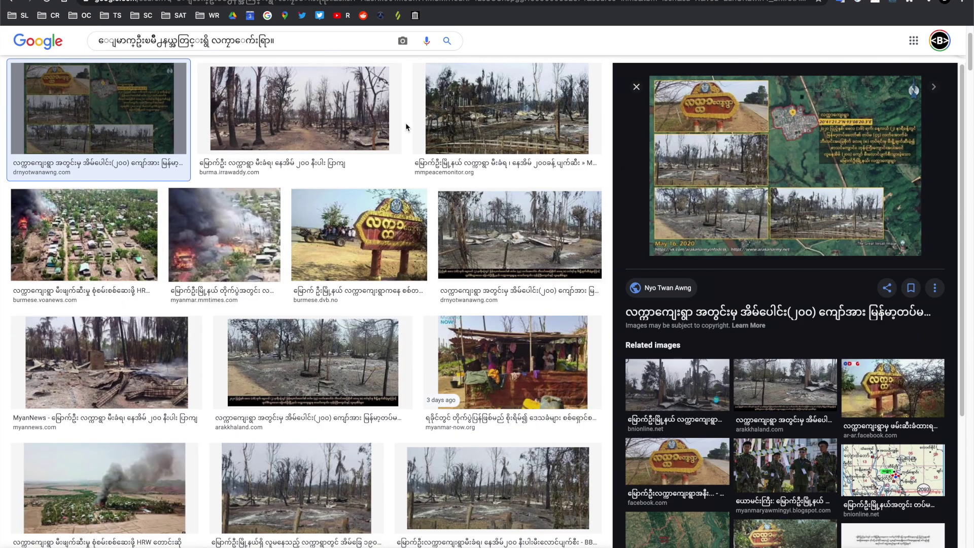
pyautogui.scroll(-1, 406, 124)
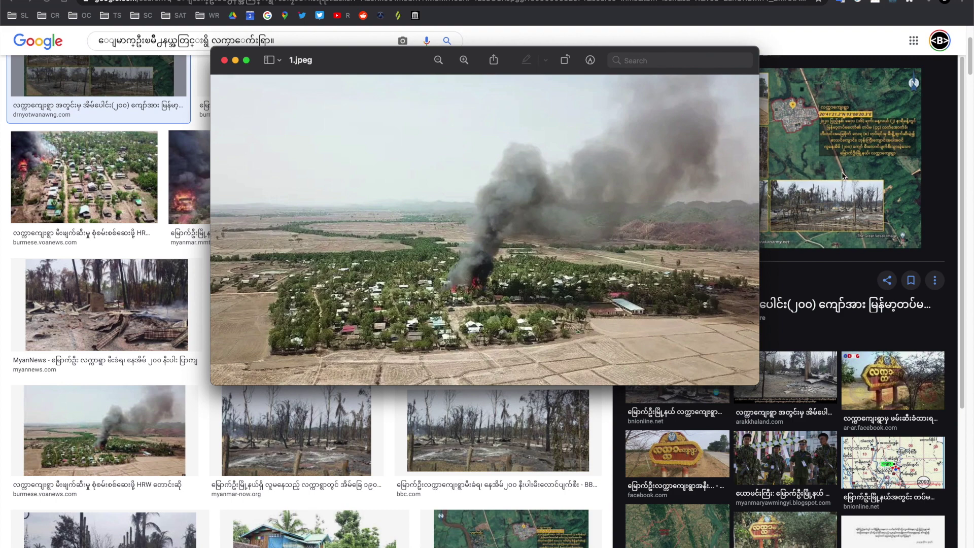
# Step: Close the 1.jpeg photo window, leaving the Lakka collage preview in the image results
pyautogui.click(604, 432)
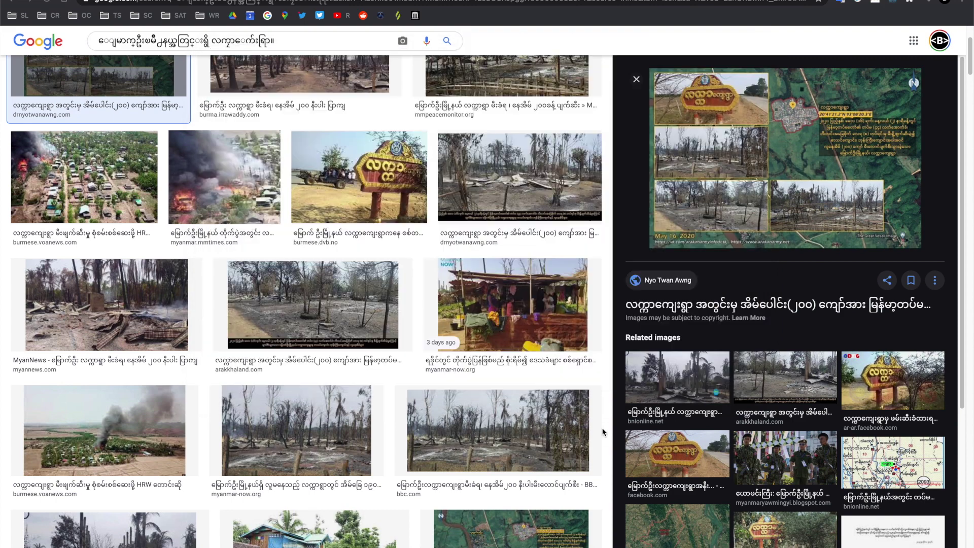
pyautogui.scroll(-1, 605, 405)
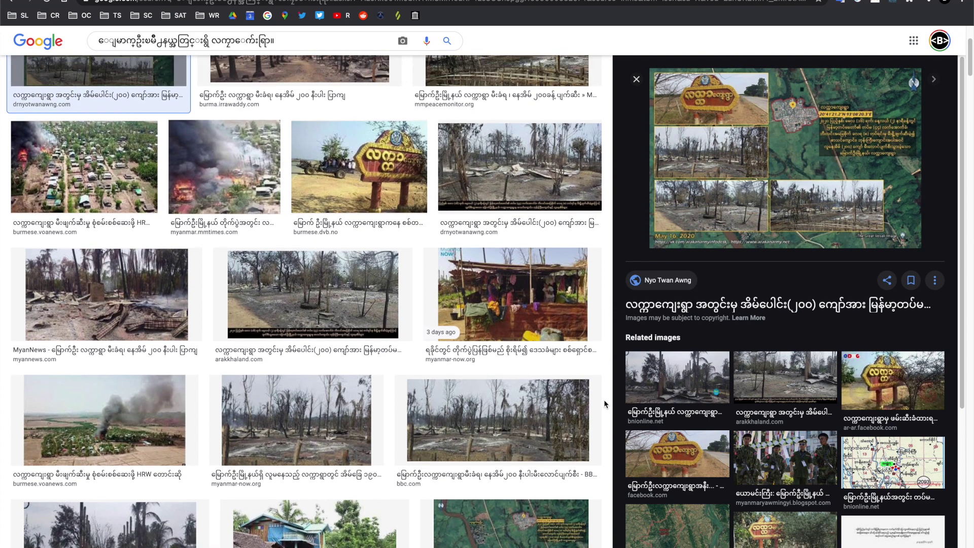
pyautogui.scroll(3, 604, 400)
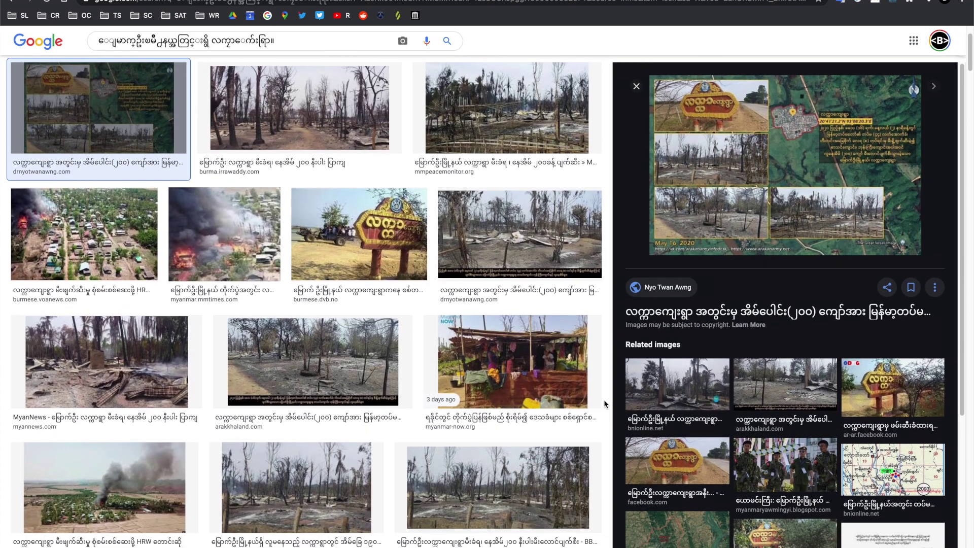